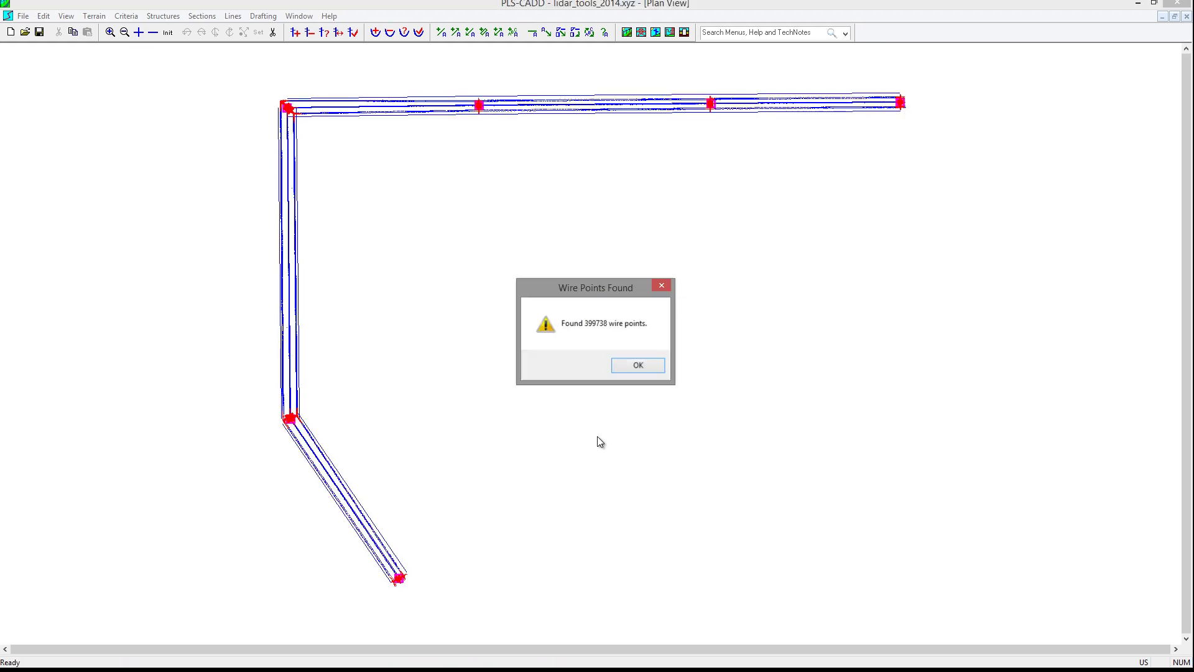
Dismiss the wire points message, switch to the 3D view, and open LiDAR Tools' Find Structure Points
left_click(644, 367)
key("ctrl+Tab")
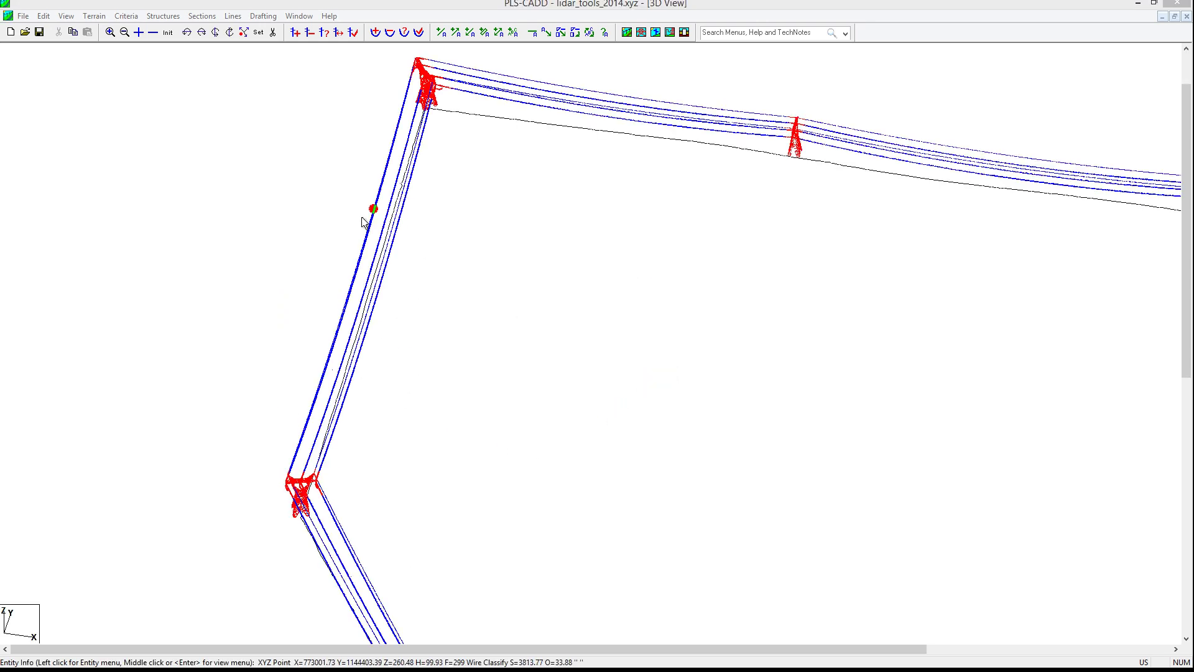
left_click(93, 16)
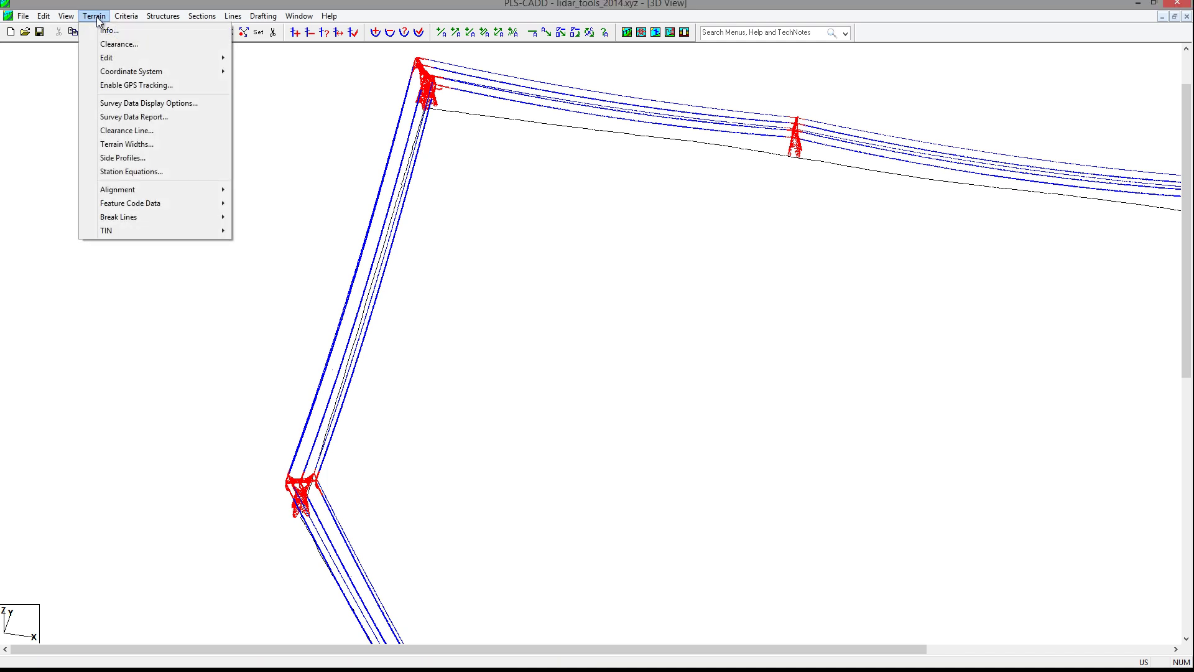
mouse_move(113, 59)
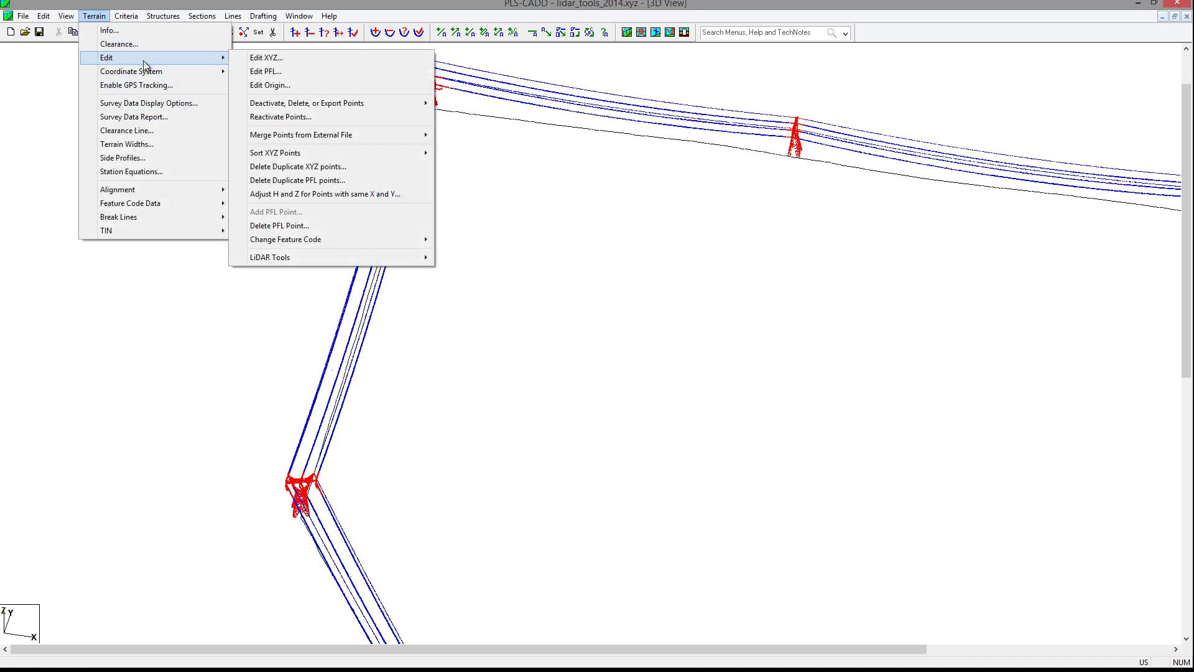
mouse_move(303, 260)
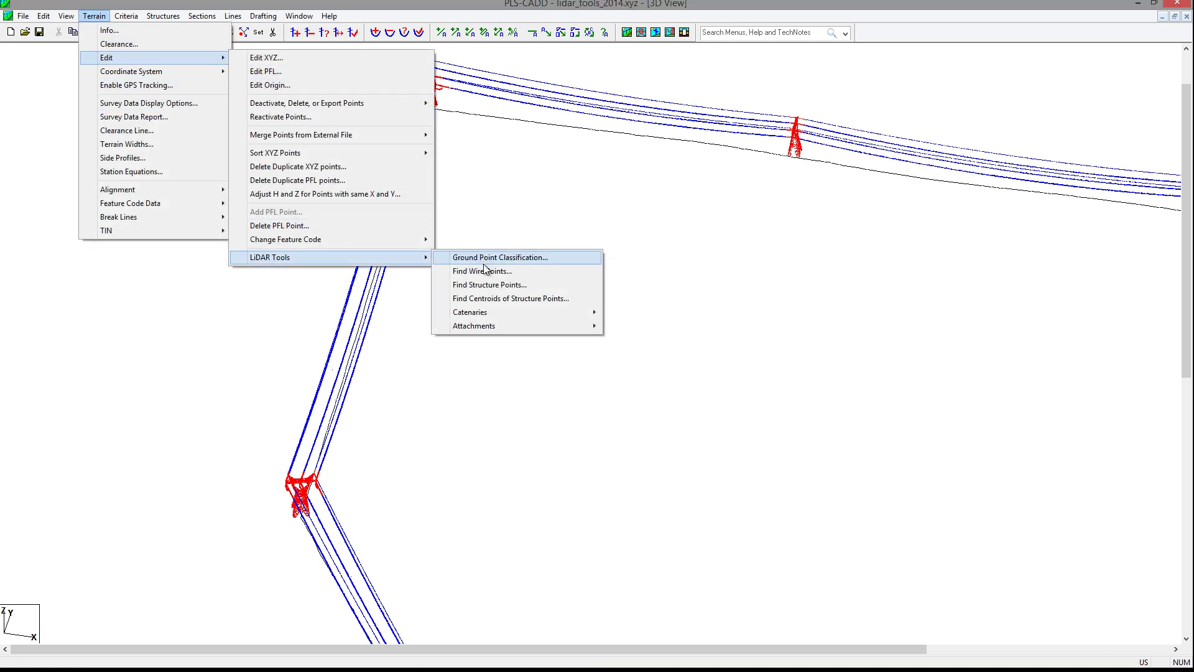
left_click(481, 286)
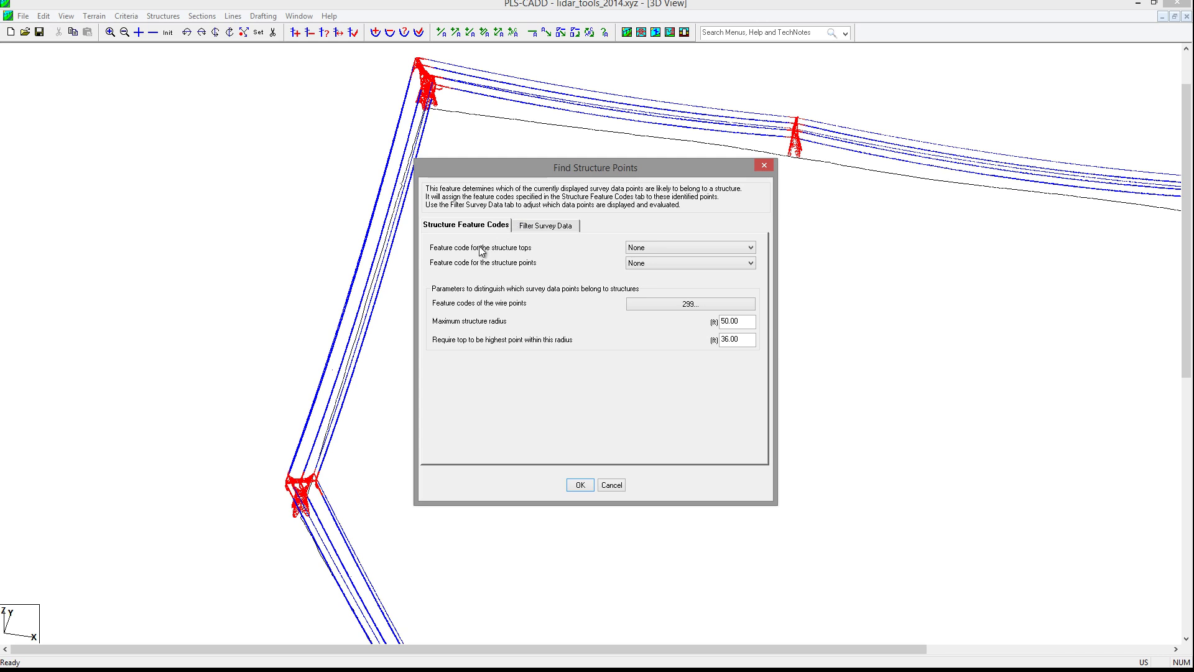
Set structure tops to code 399 Structure Tops and structure points to 499 Structure Classify
left_click(688, 247)
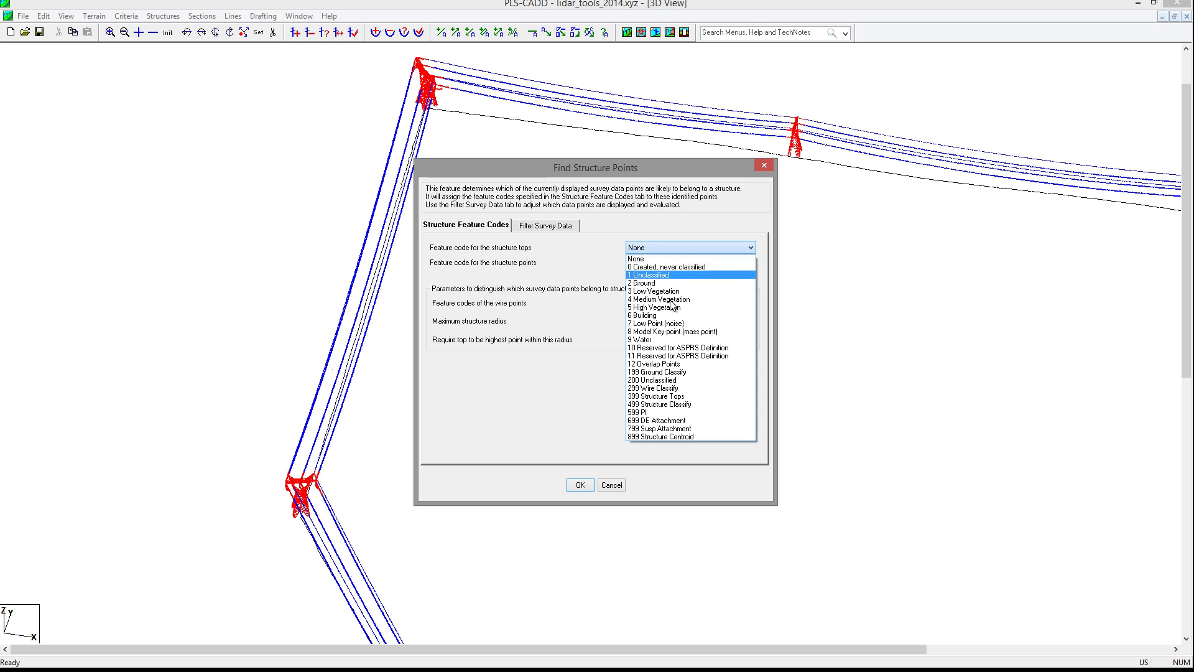
left_click(668, 396)
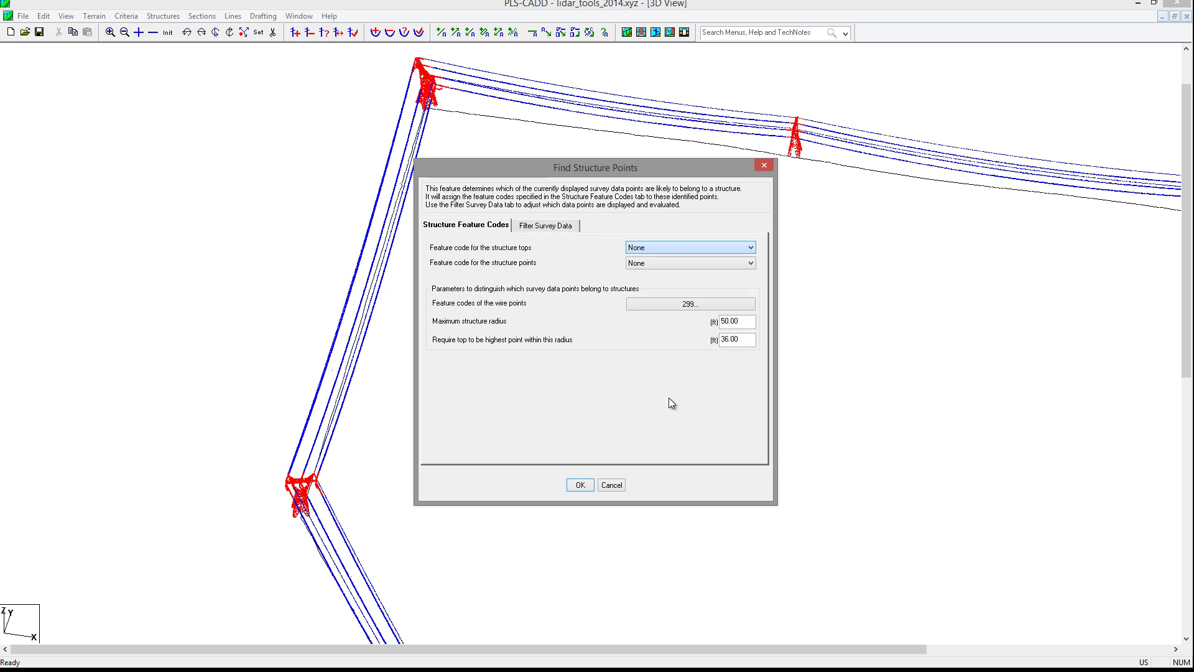
left_click(647, 264)
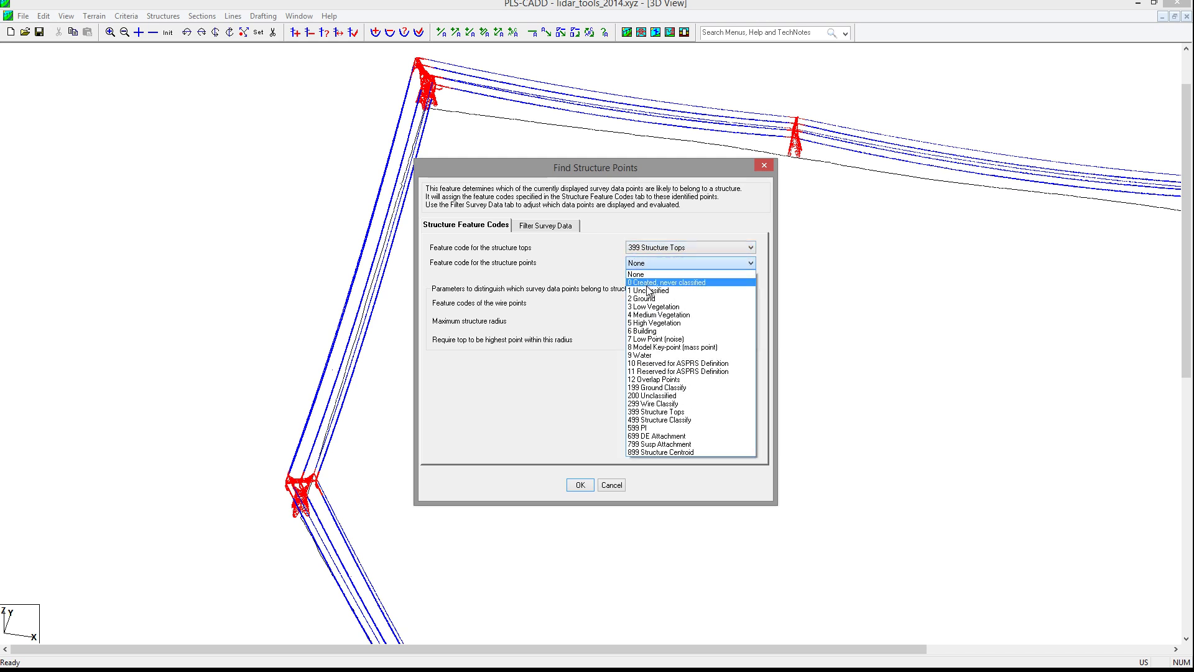
left_click(661, 421)
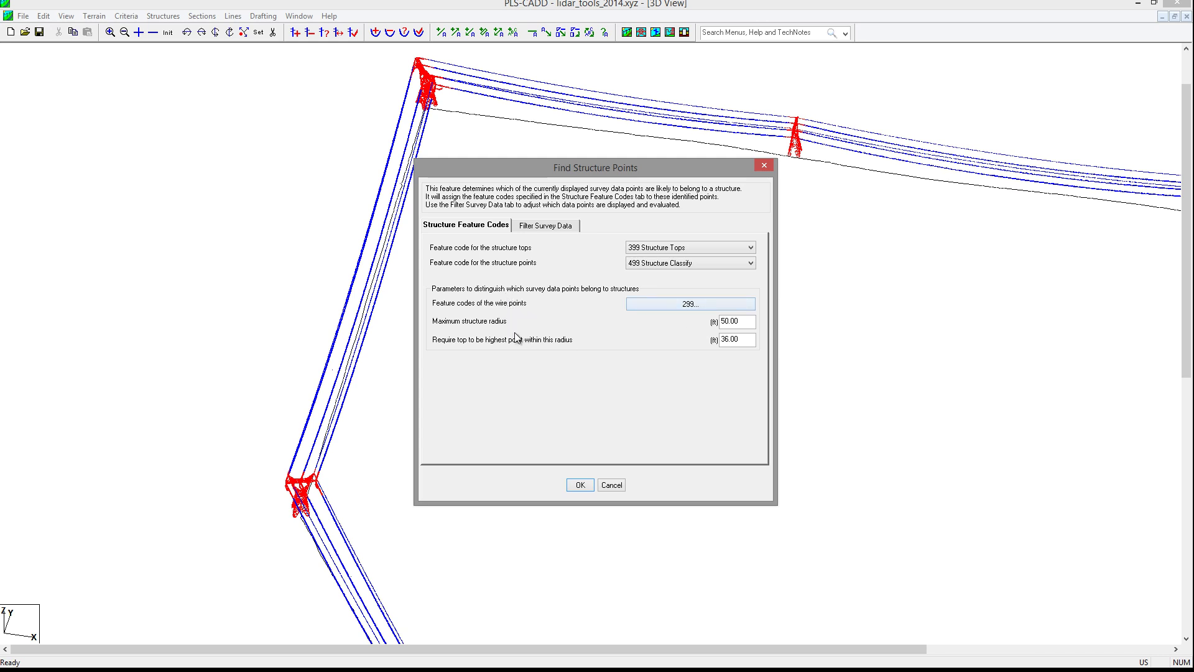
Set the maximum structure radius and highest-top radius to 65 ft, run the search, and dismiss the results
left_click_drag(749, 322, 696, 321)
type("65")
left_click_drag(750, 339, 722, 340)
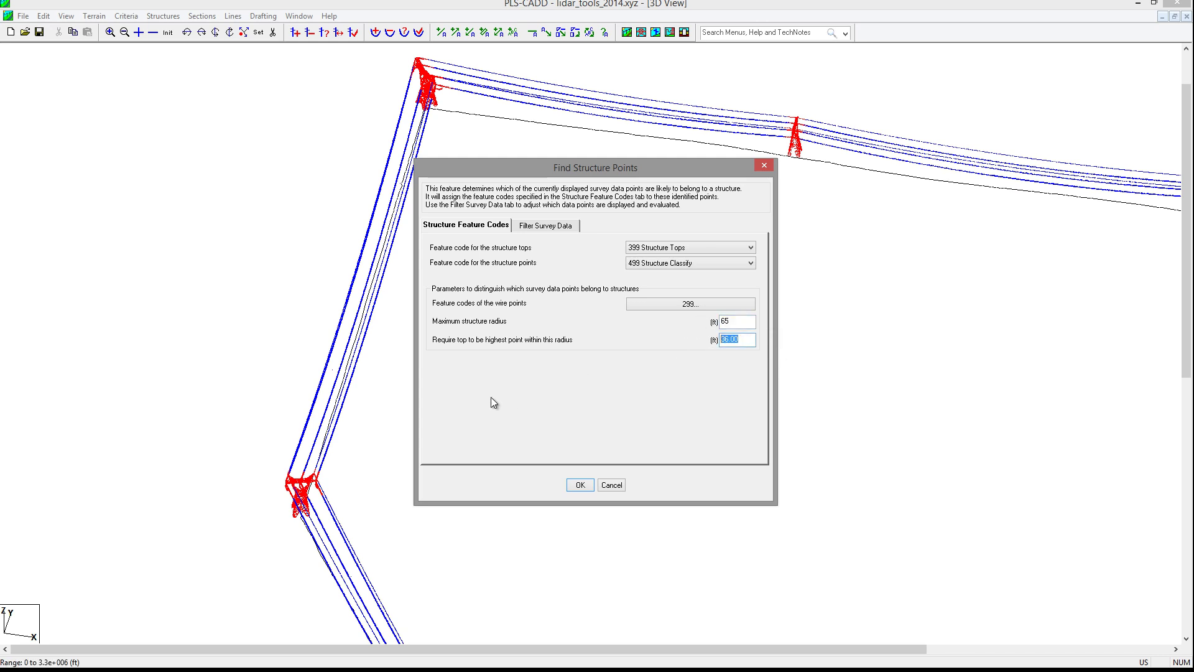
type("65")
left_click(580, 486)
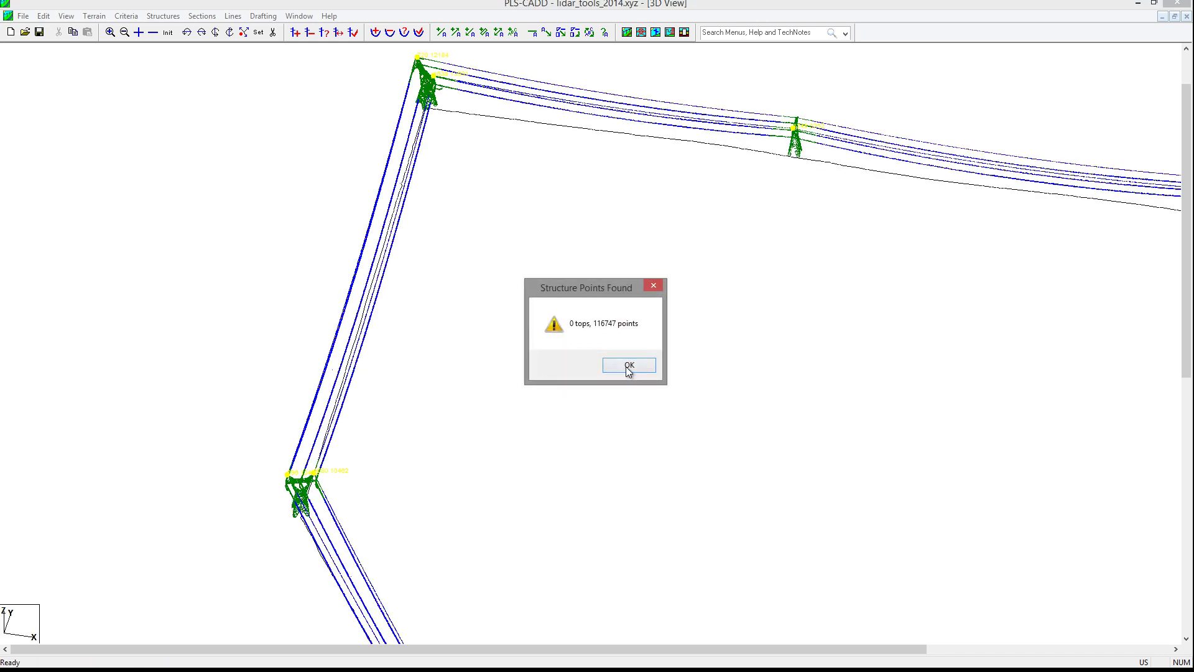
left_click(628, 366)
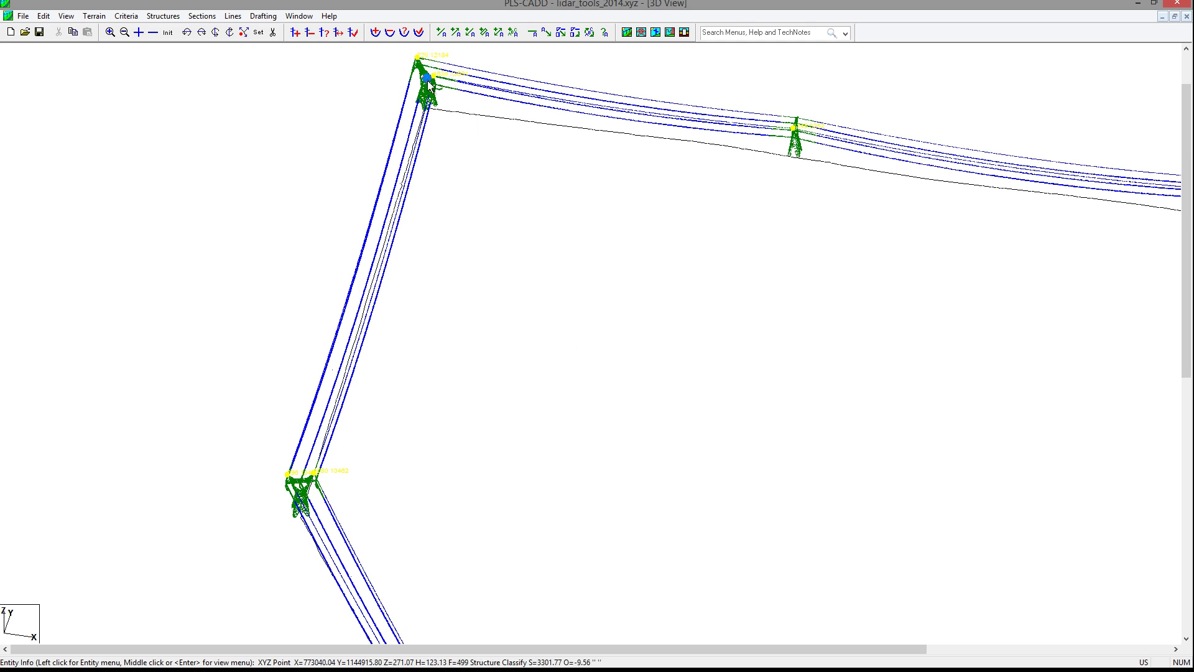
Zoom in on the corner tower's 499-classified points, then zoom back out to the full line
scroll(427, 81, "up", 2)
scroll(426, 68, "up", 1)
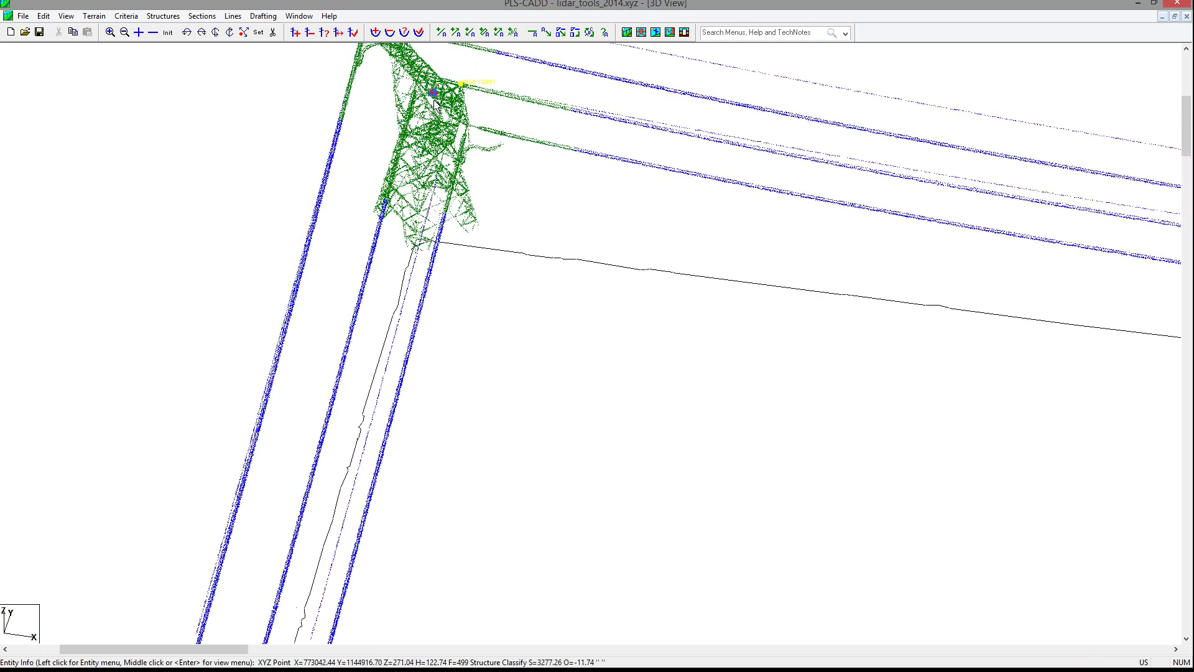
scroll(463, 239, "down", 1)
scroll(462, 239, "down", 2)
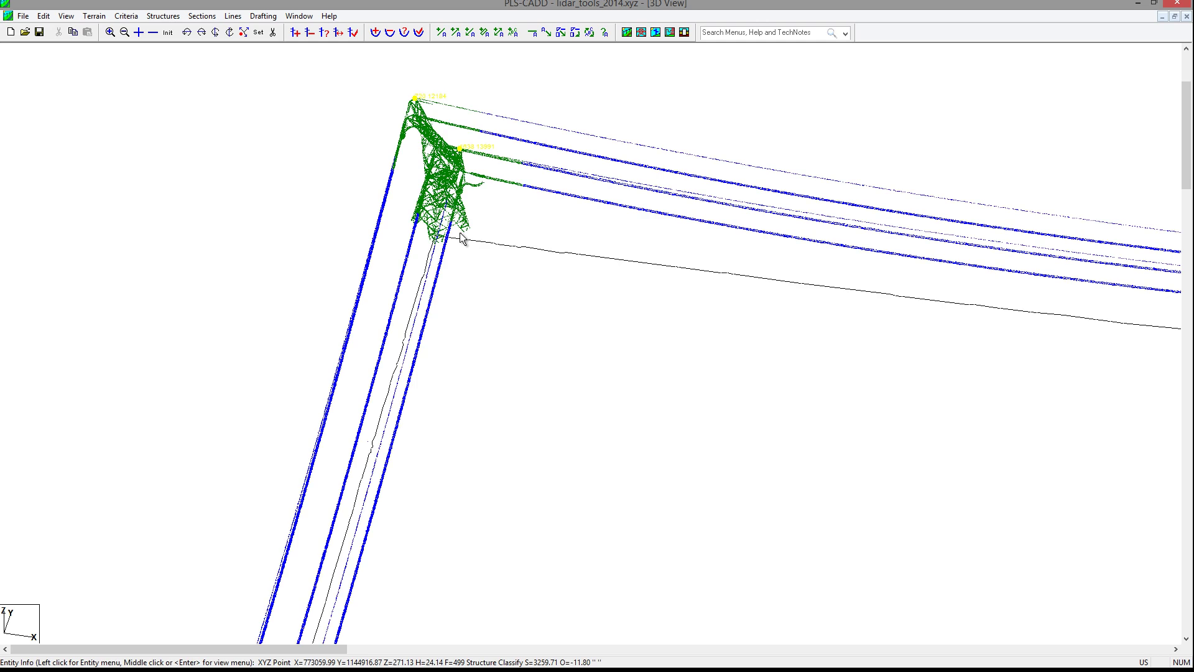
scroll(463, 199, "up", 2)
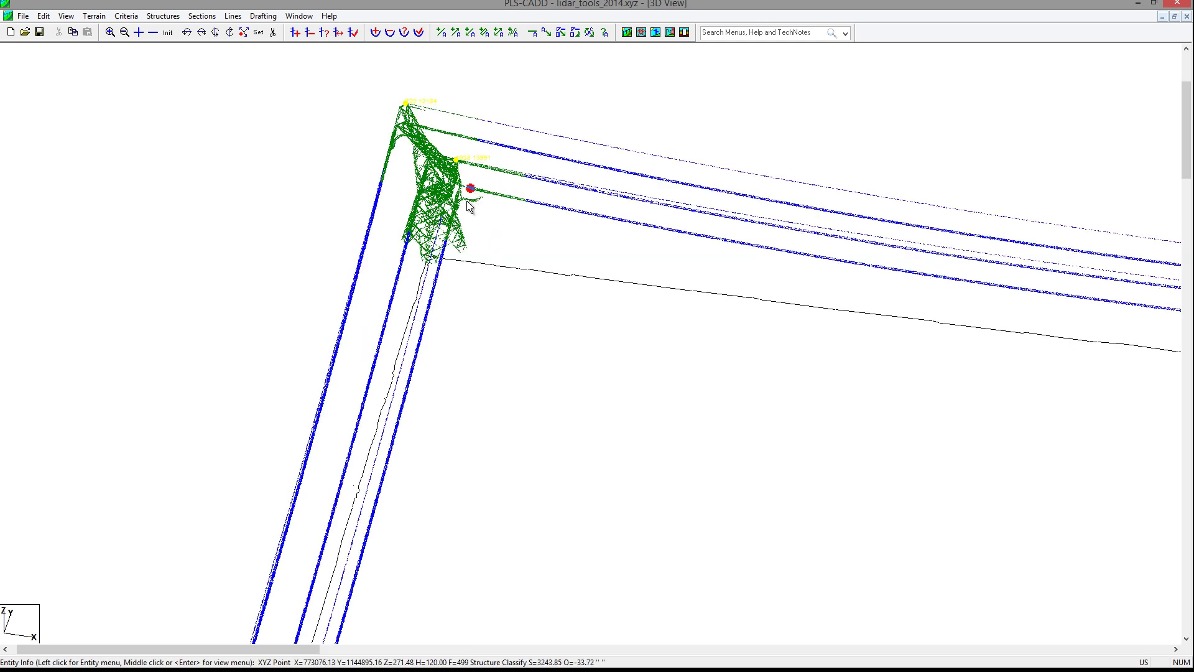
scroll(466, 197, "down", 3)
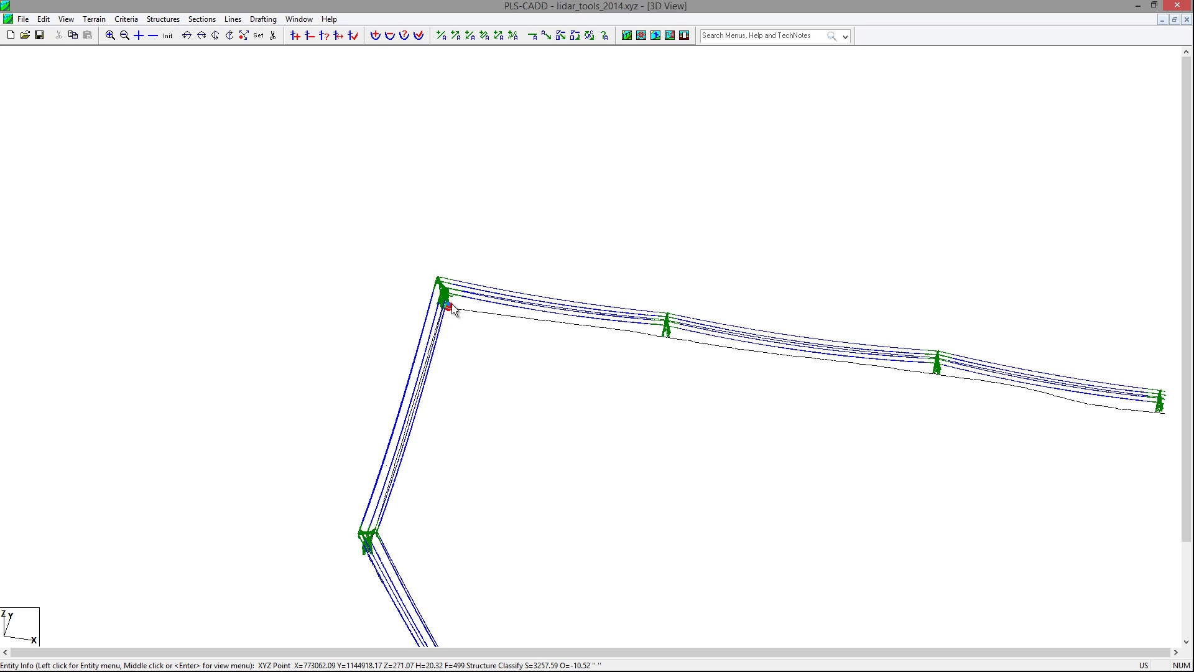
left_click(99, 23)
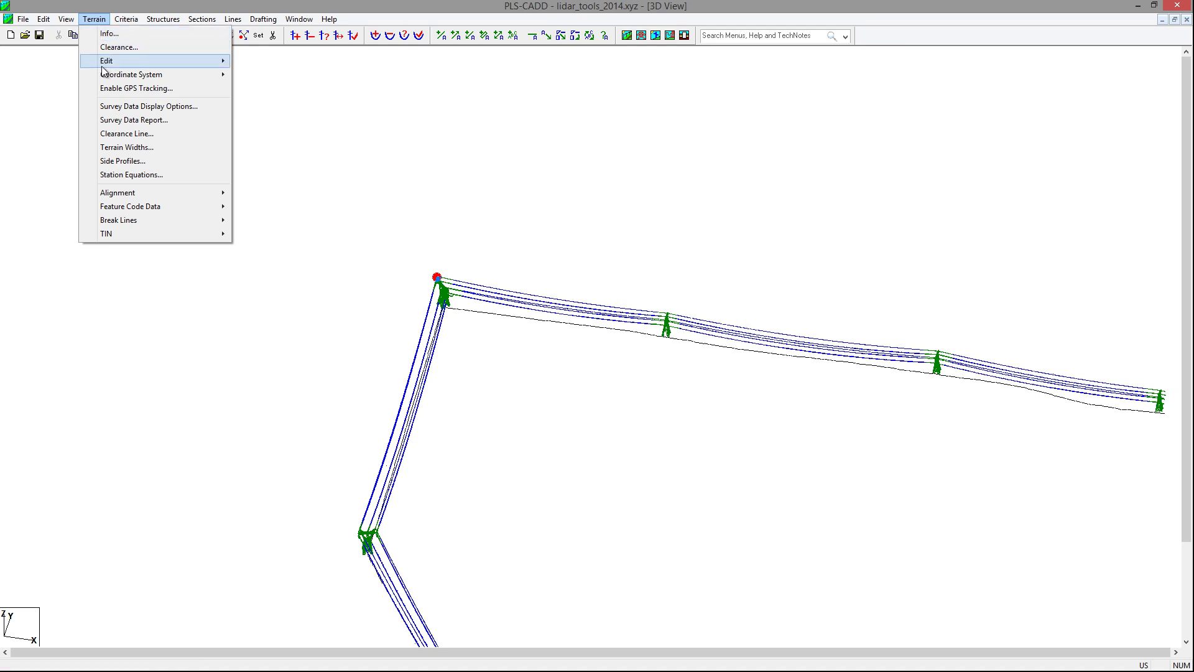
Run Find Centroids of Structure Points with the default 899 Structure Centroid settings
mouse_move(109, 61)
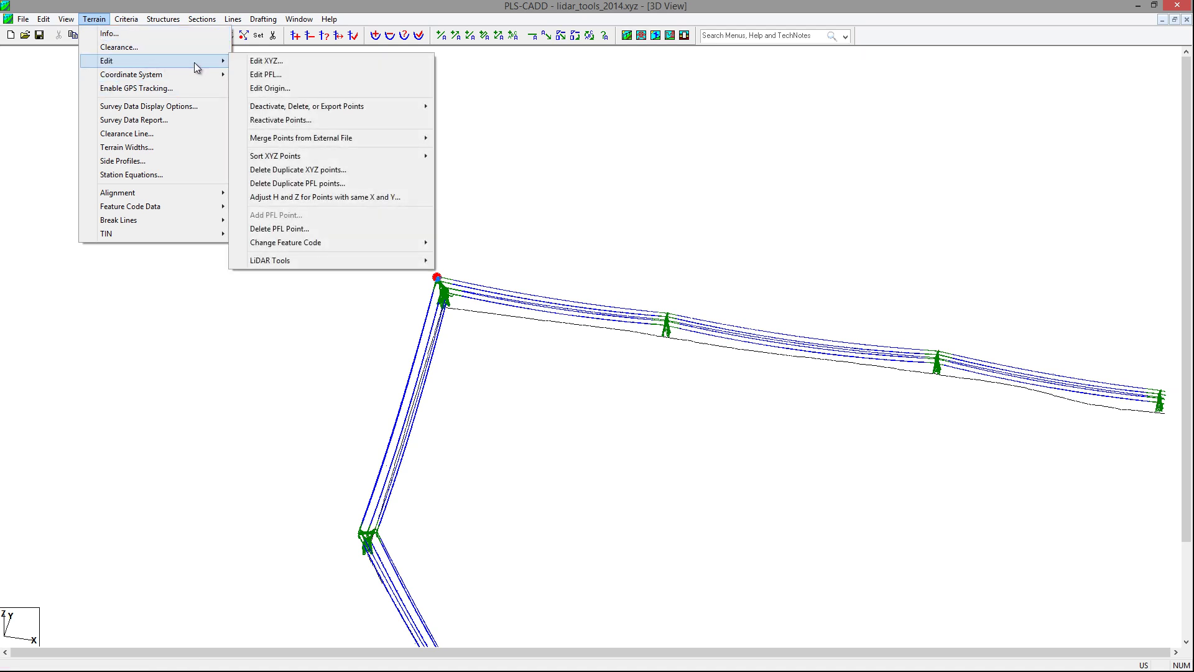
mouse_move(356, 261)
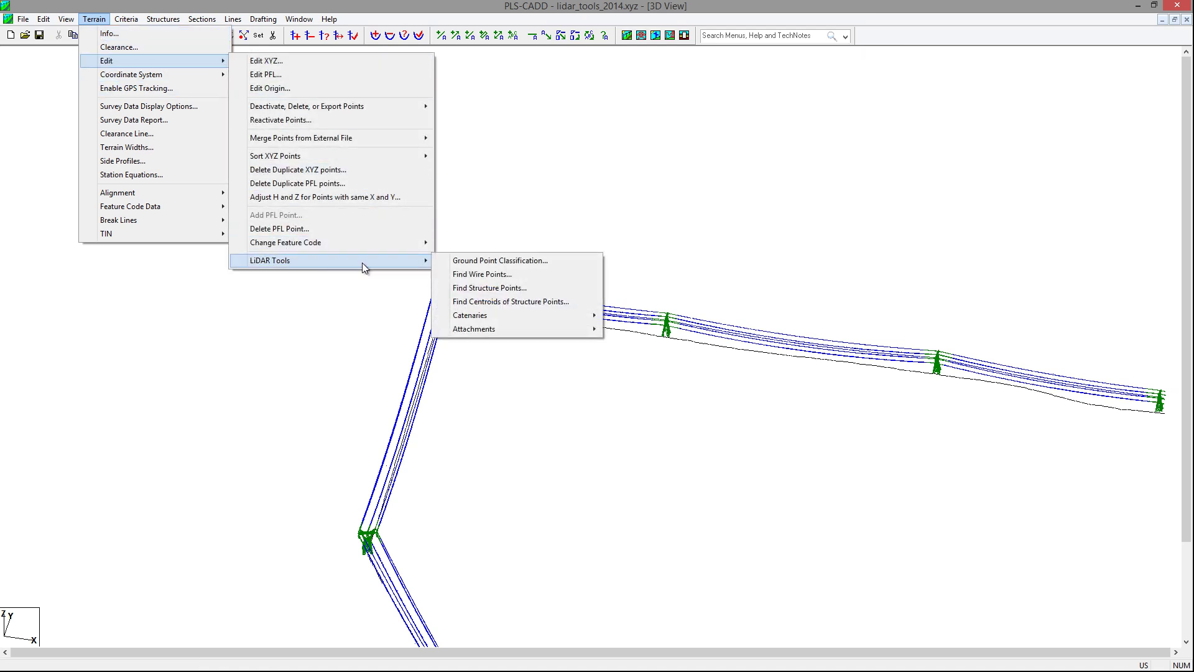
left_click(490, 305)
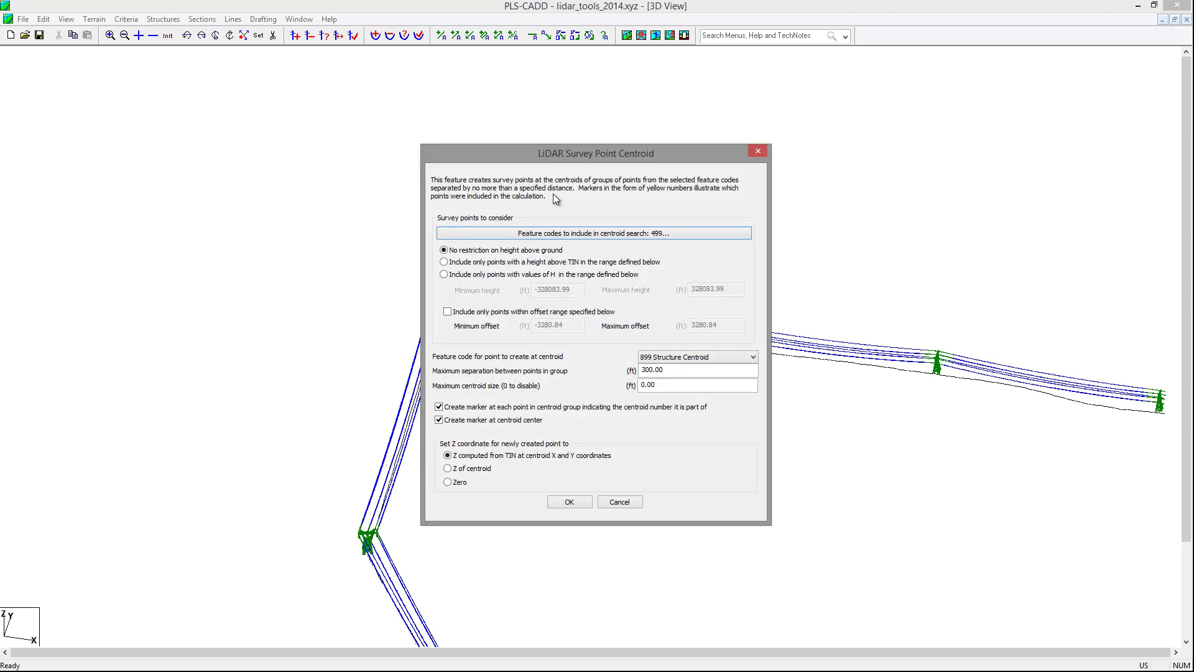
left_click_drag(558, 150, 206, 76)
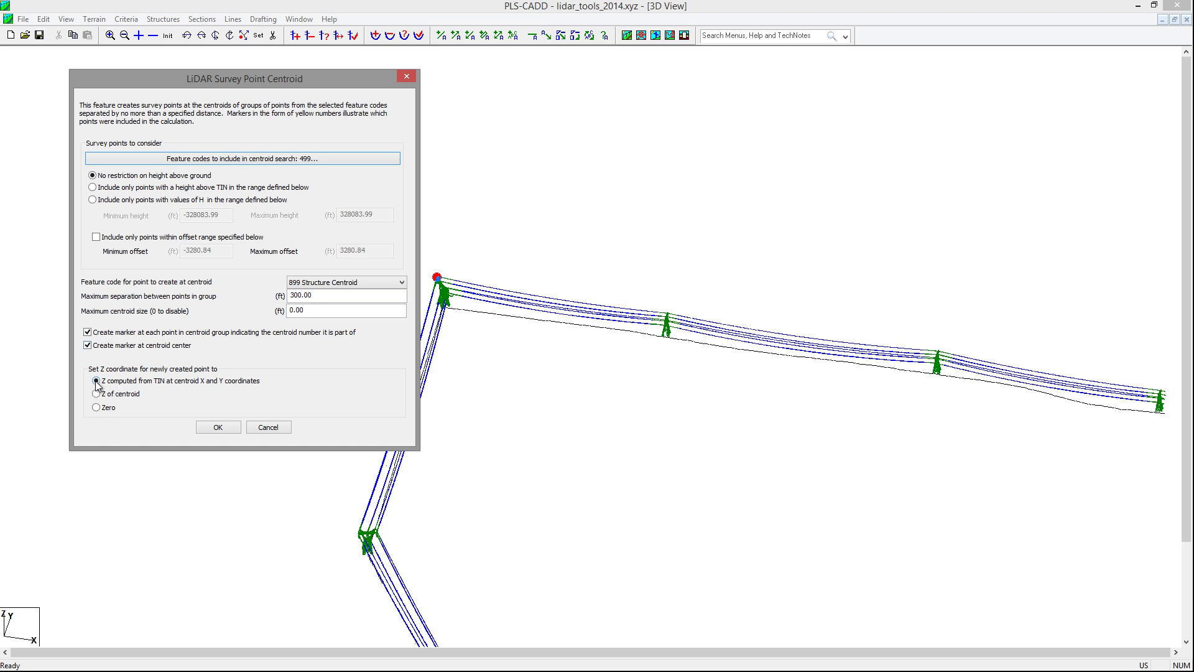
left_click(210, 428)
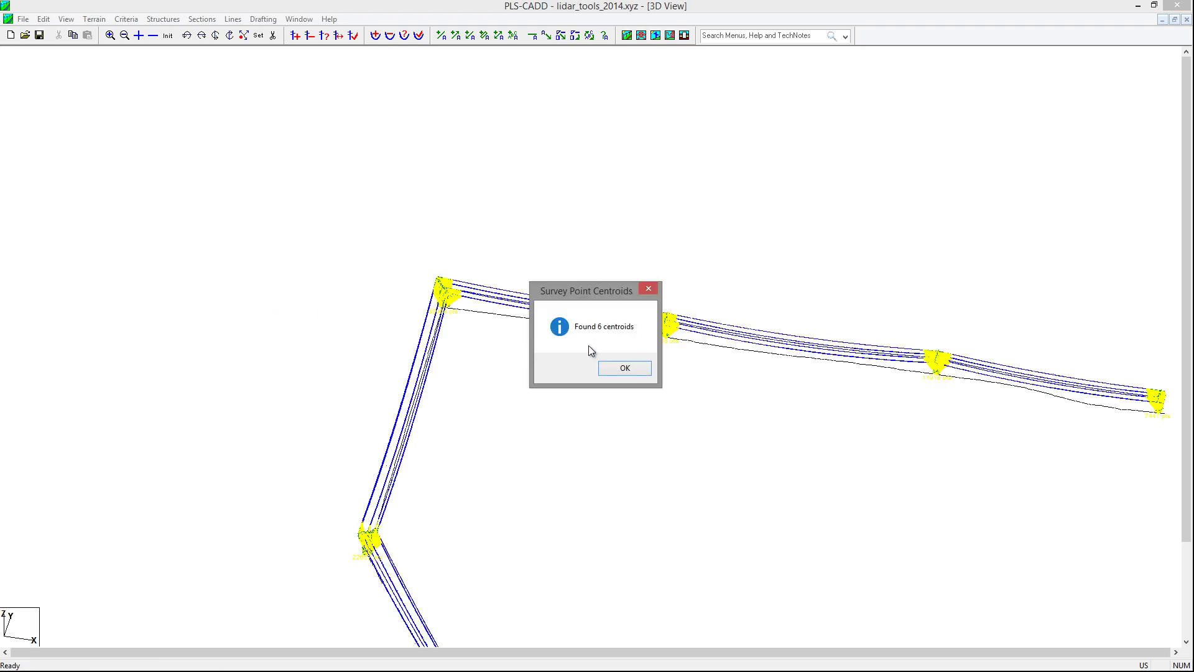
Dismiss the centroid results, zoom in on the corner tower, and open Survey Data Display Options
left_click(626, 367)
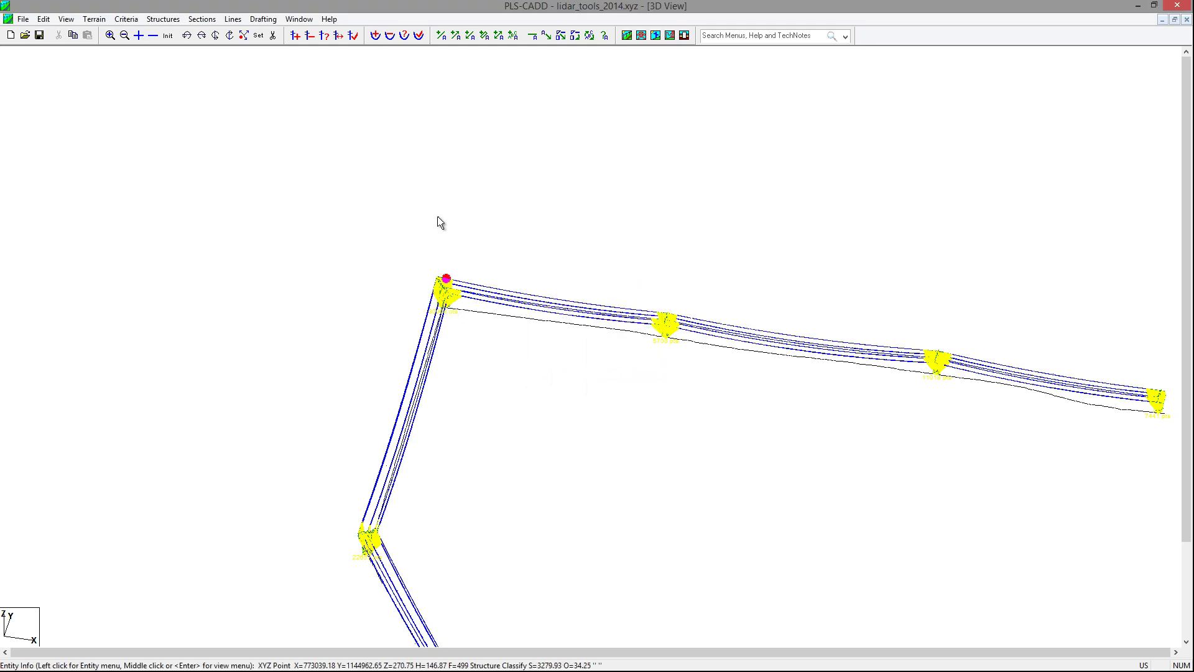
left_click(110, 35)
left_click_drag(415, 259, 482, 329)
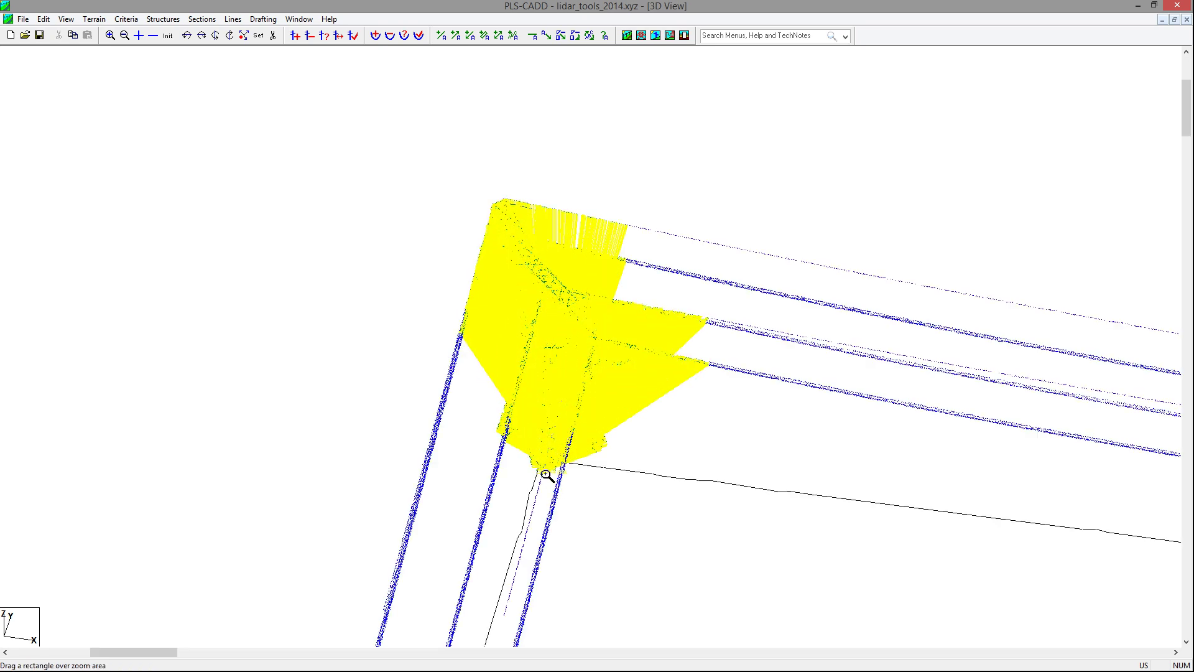
scroll(539, 469, "down", 1)
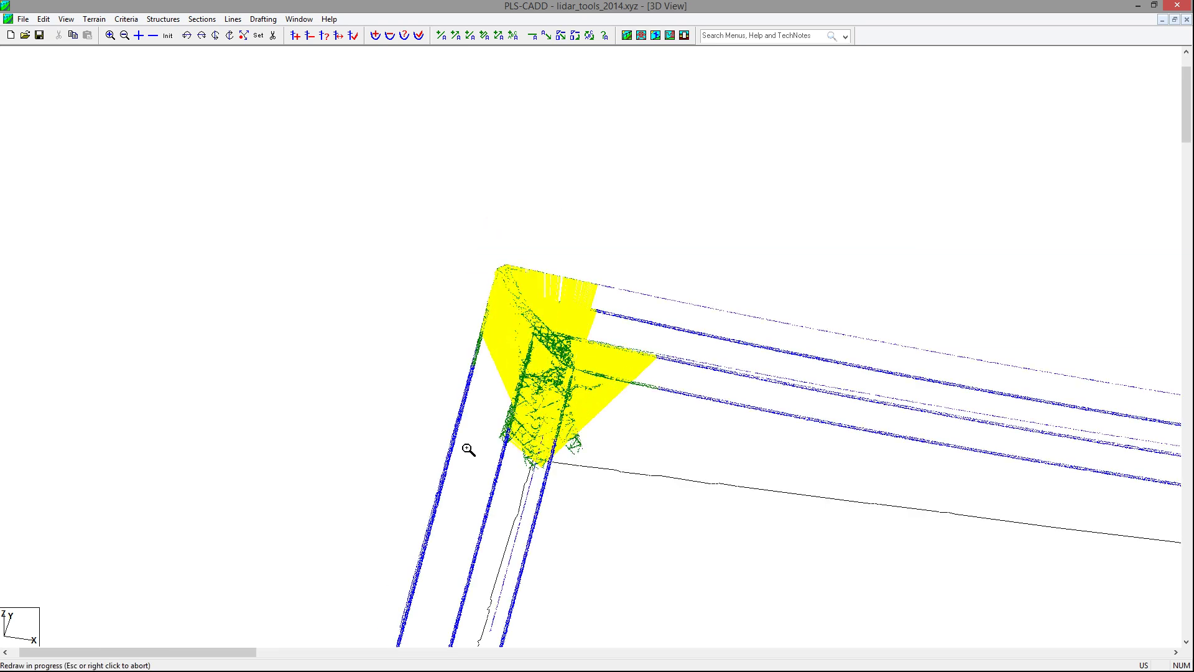
left_click(91, 19)
left_click(125, 107)
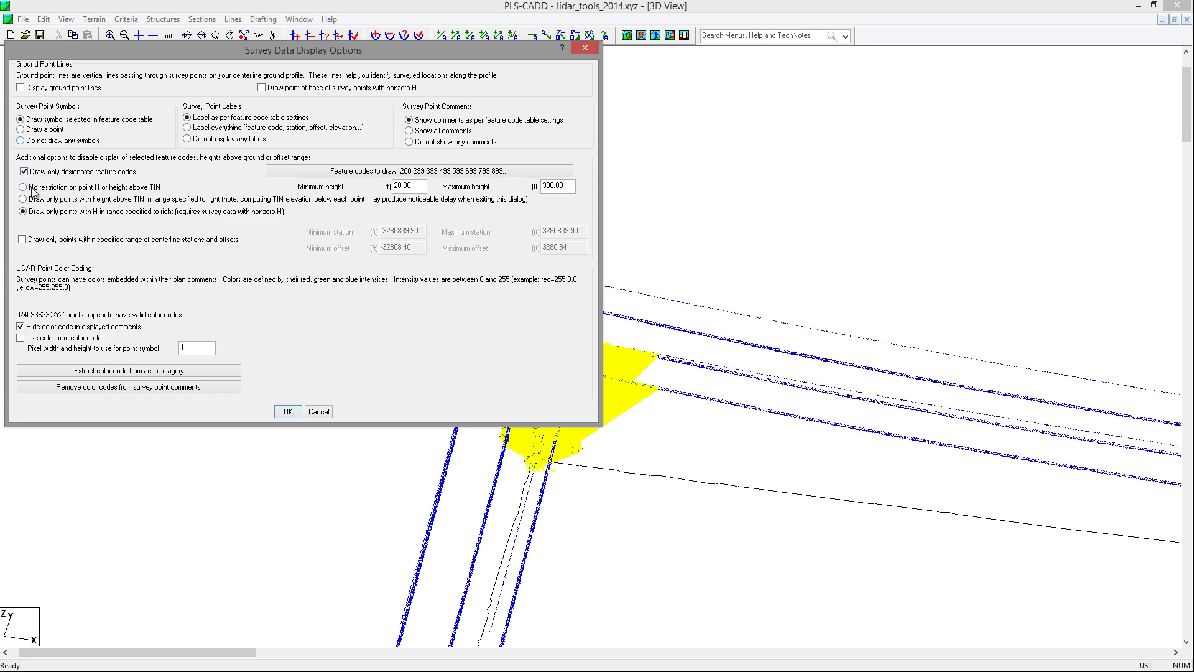
Remove the point height restriction and stop drawing 200 Unclassified points
left_click(24, 187)
left_click(346, 172)
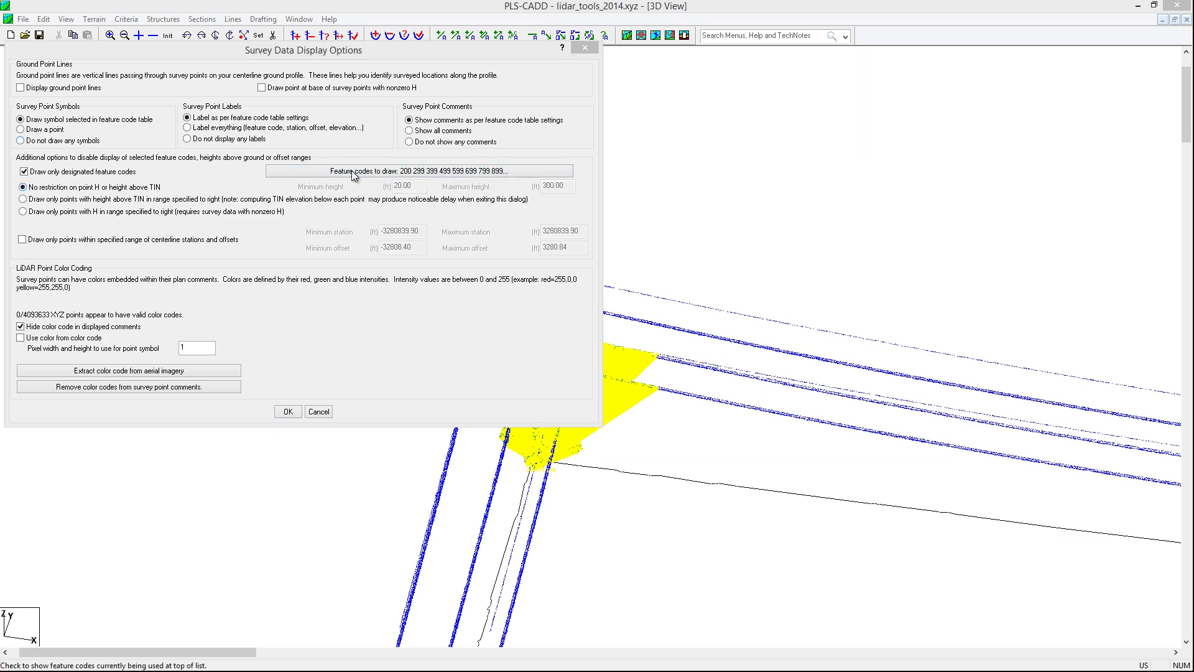
left_click(103, 83)
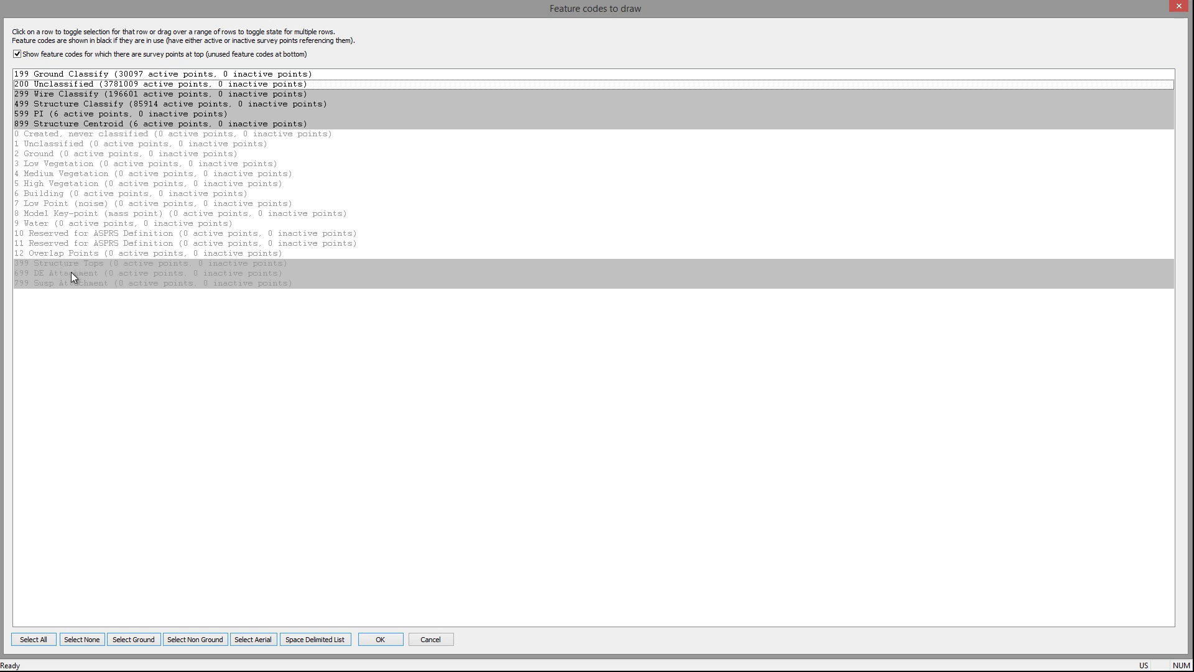
left_click(393, 640)
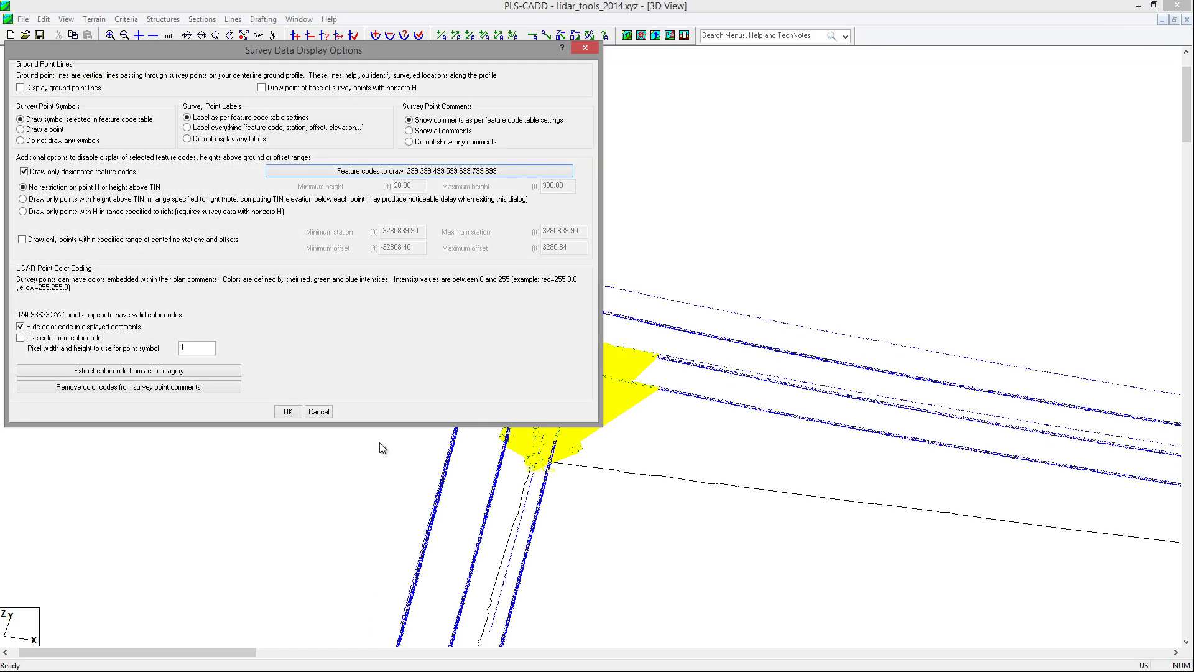
left_click(286, 411)
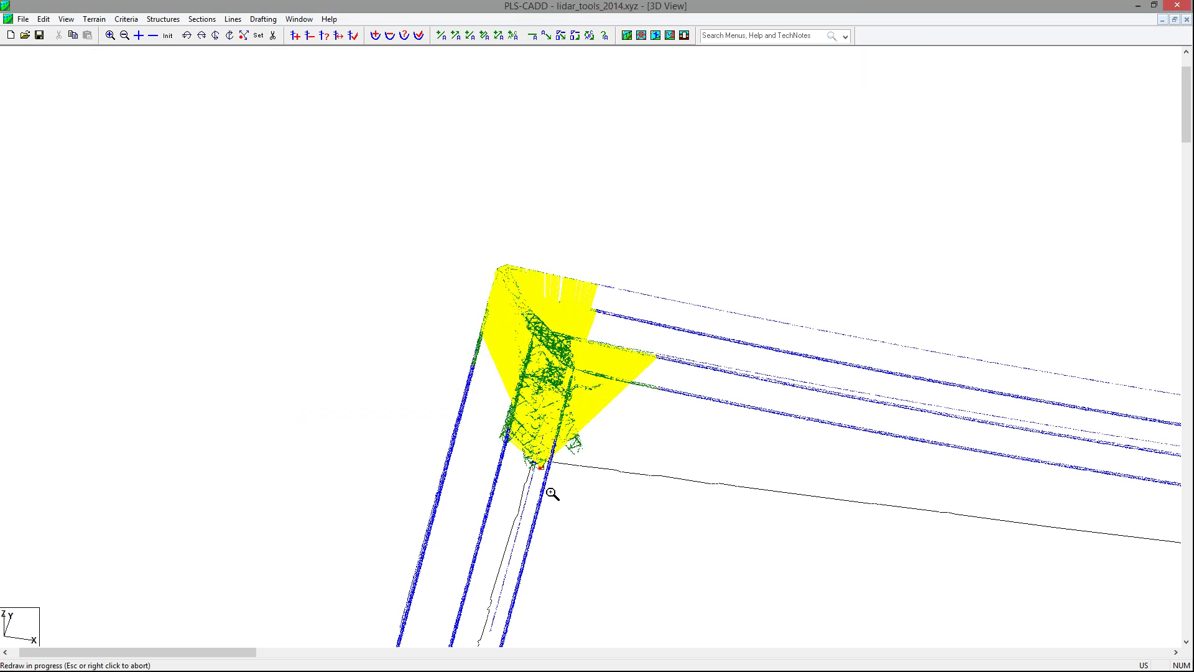
Zoom in around the red point and start clearing the markers
left_click_drag(525, 454, 567, 488)
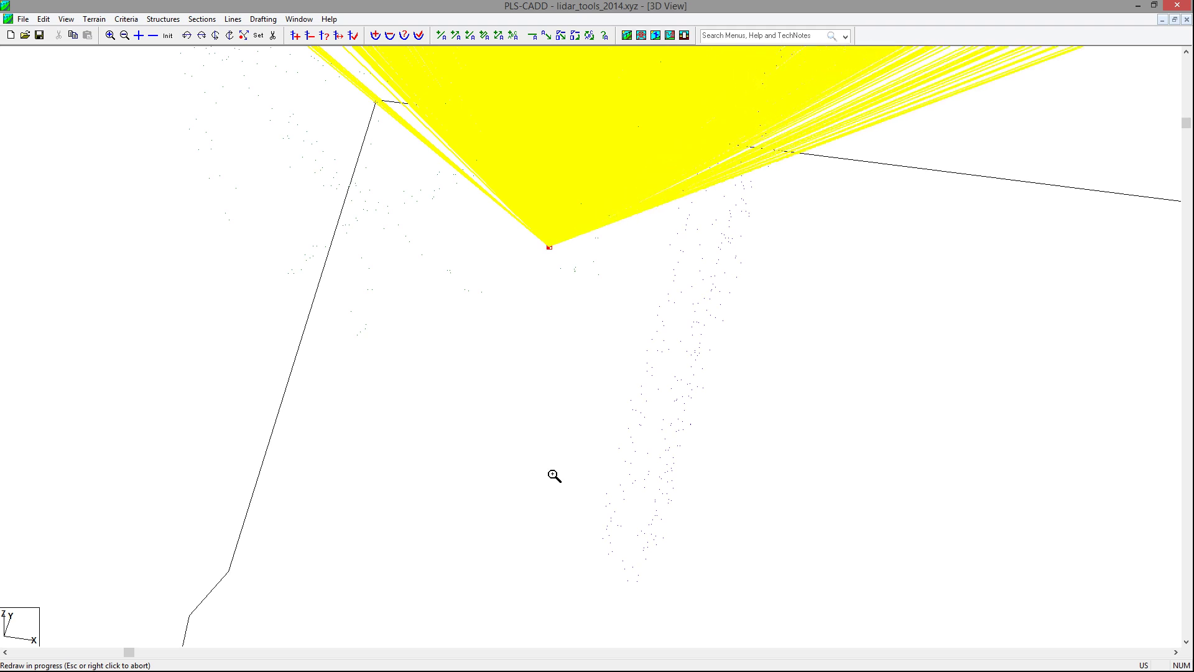
scroll(526, 470, "down", 1)
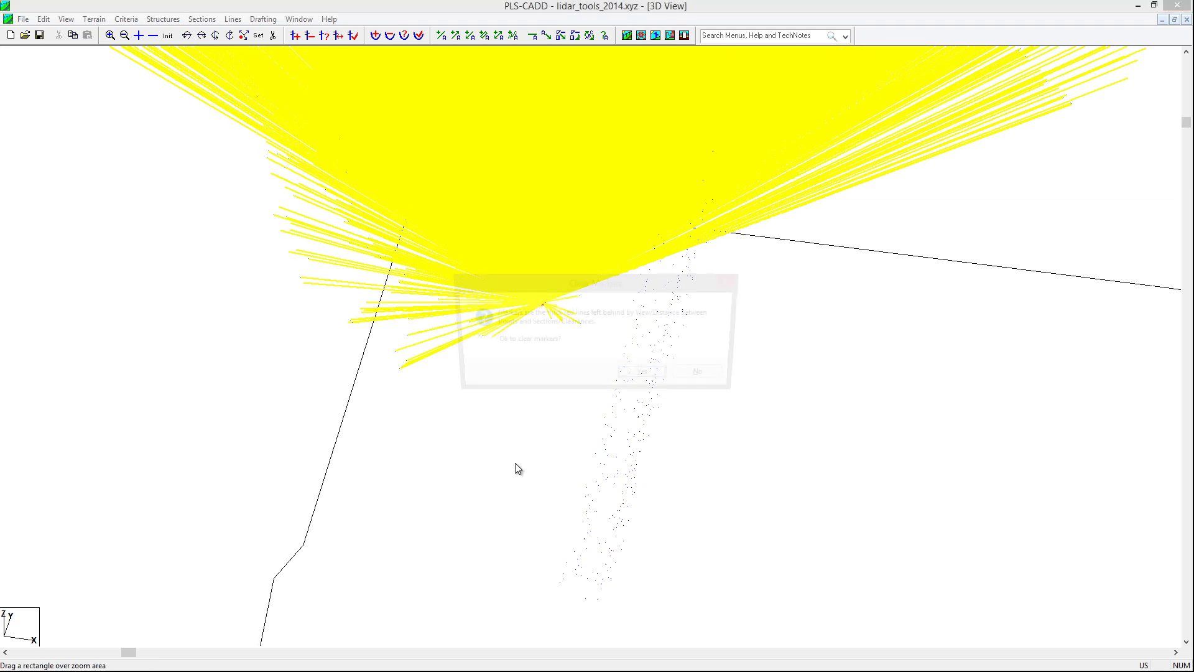
key("Delete")
Confirm clearing the yellow markers, return to full extents, and zoom in on one span
left_click(644, 377)
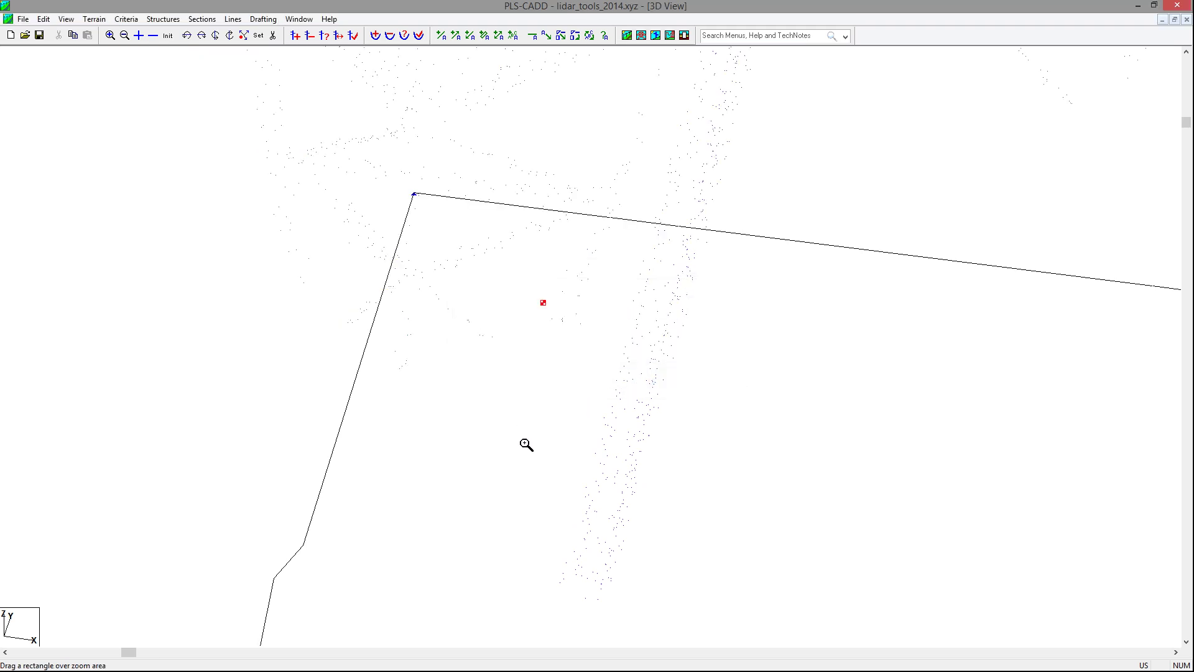
left_click(167, 35)
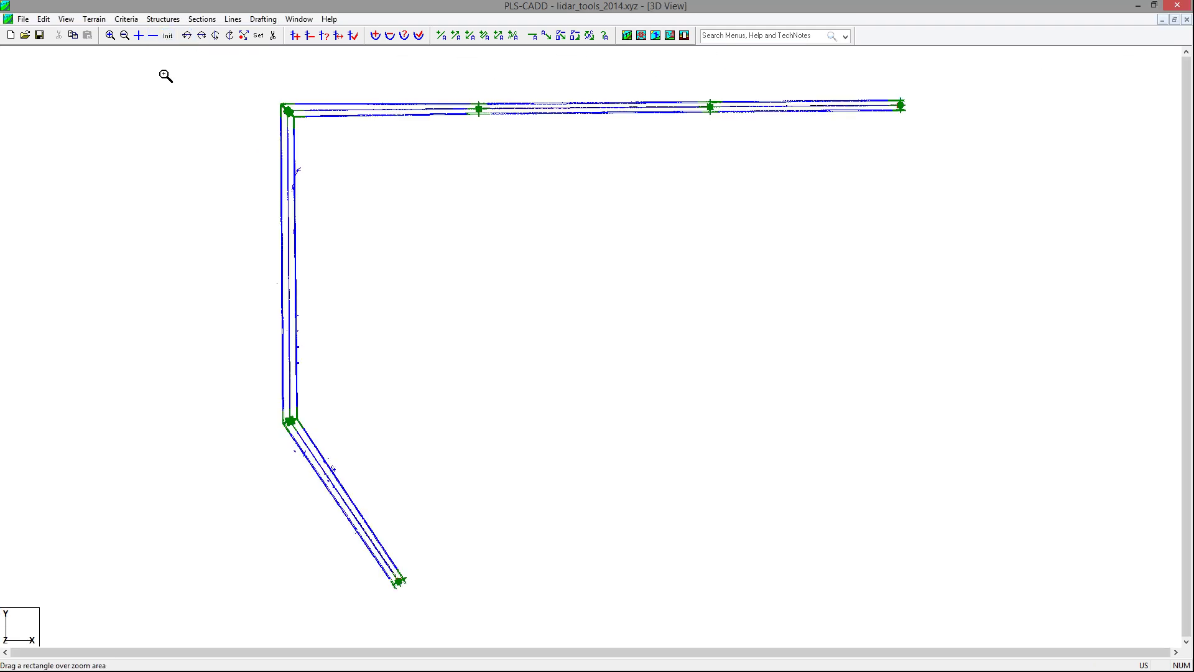
left_click_drag(469, 97, 494, 124)
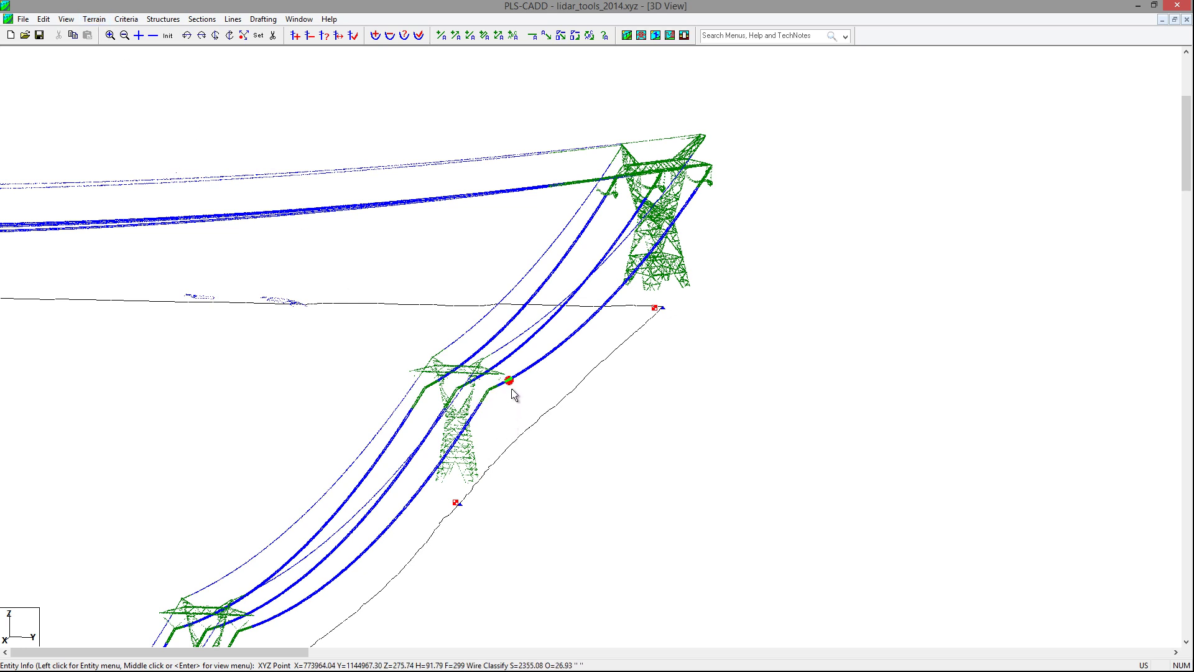
Open the Fit Catenaries settings under LiDAR Tools > Catenaries
left_click(94, 19)
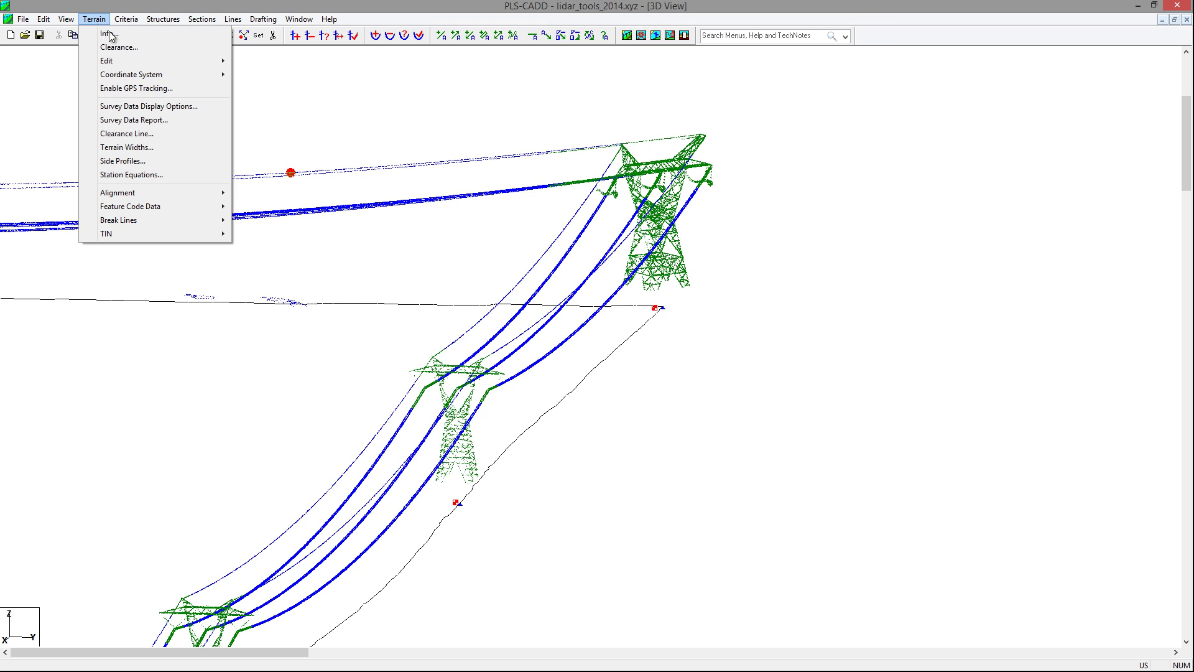
mouse_move(121, 61)
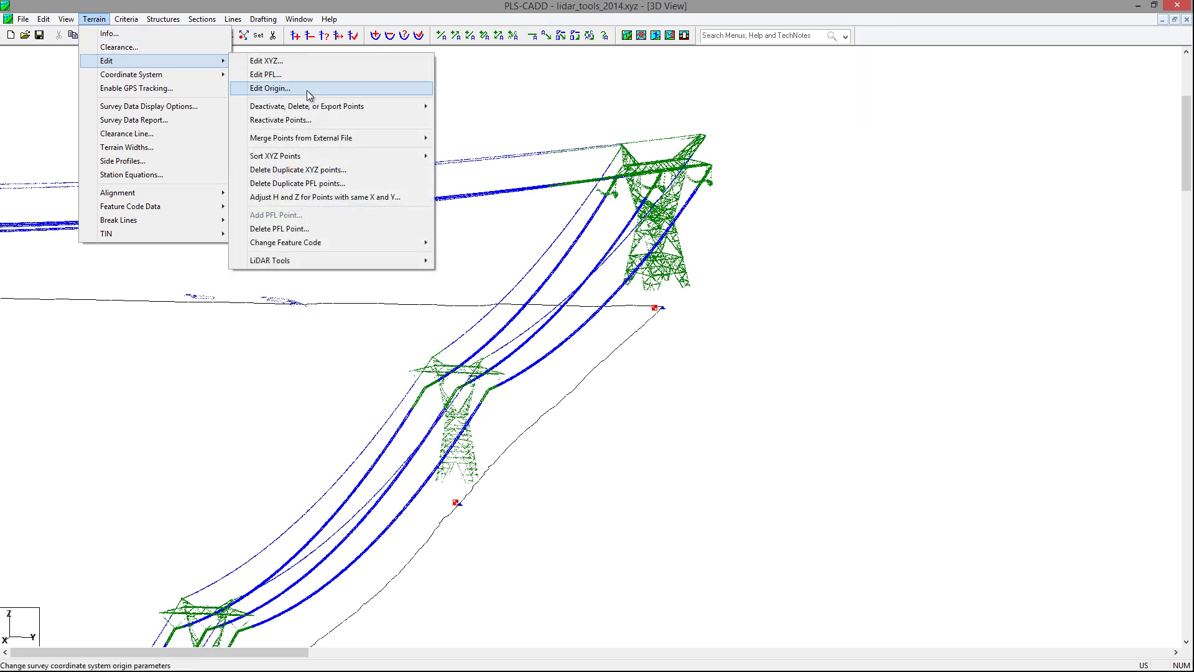
mouse_move(302, 260)
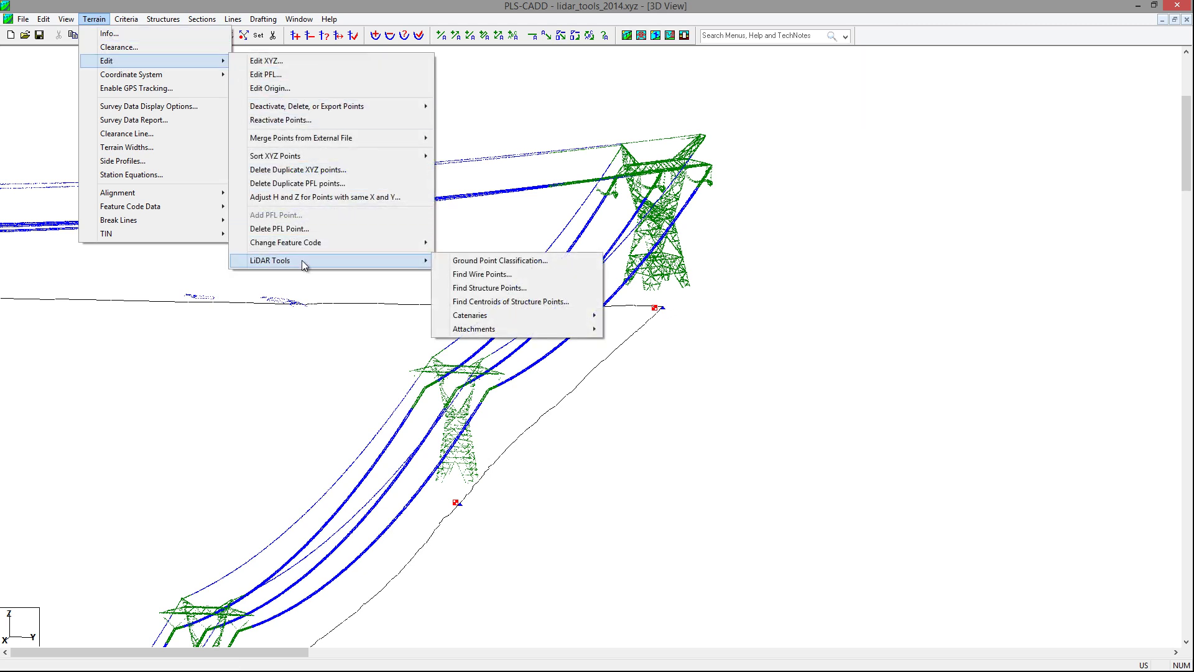
mouse_move(486, 316)
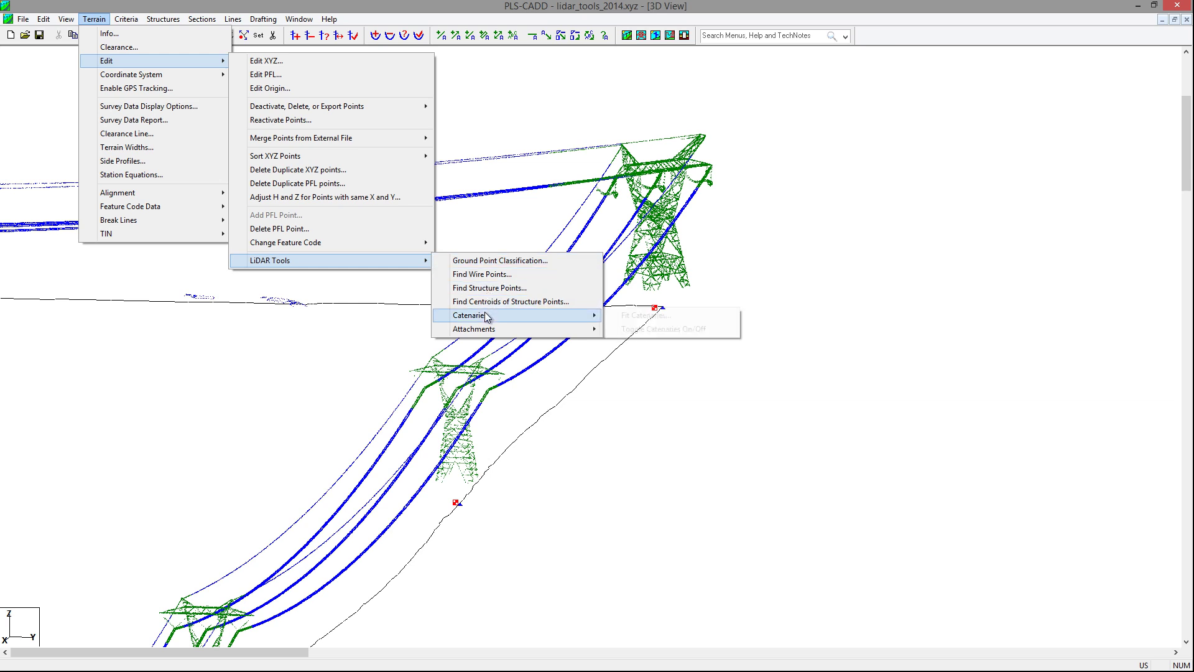
left_click(638, 316)
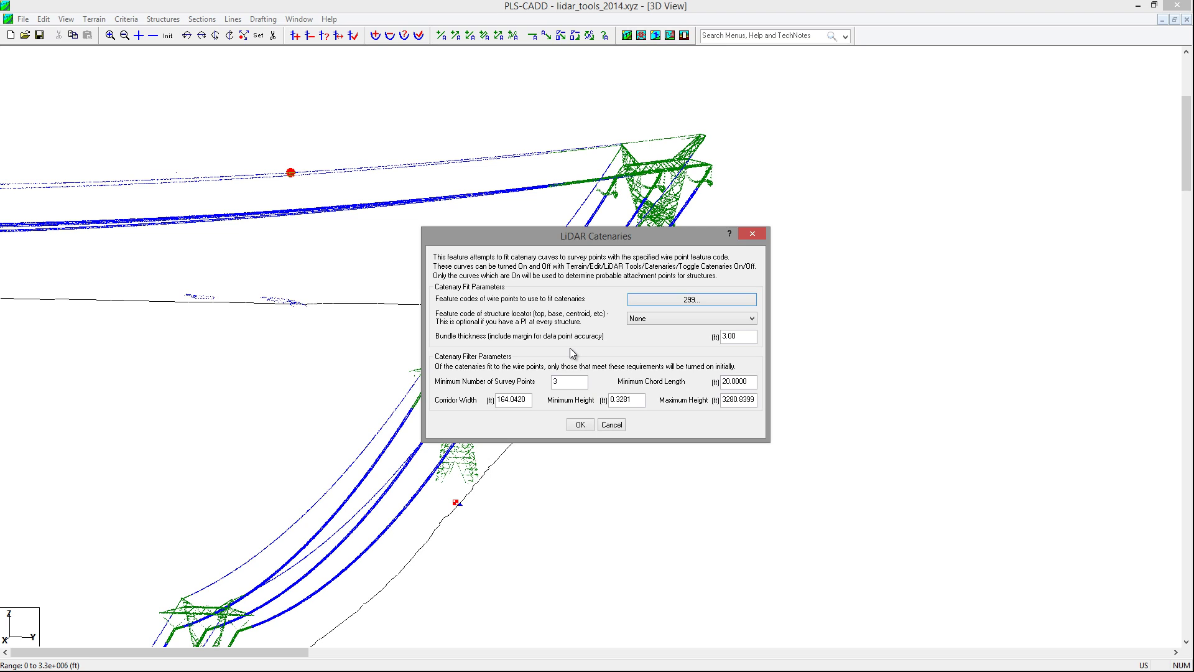
Enter minimum height 20, minimum chord length 350 and maximum height 300, and run the fit
left_click(639, 400)
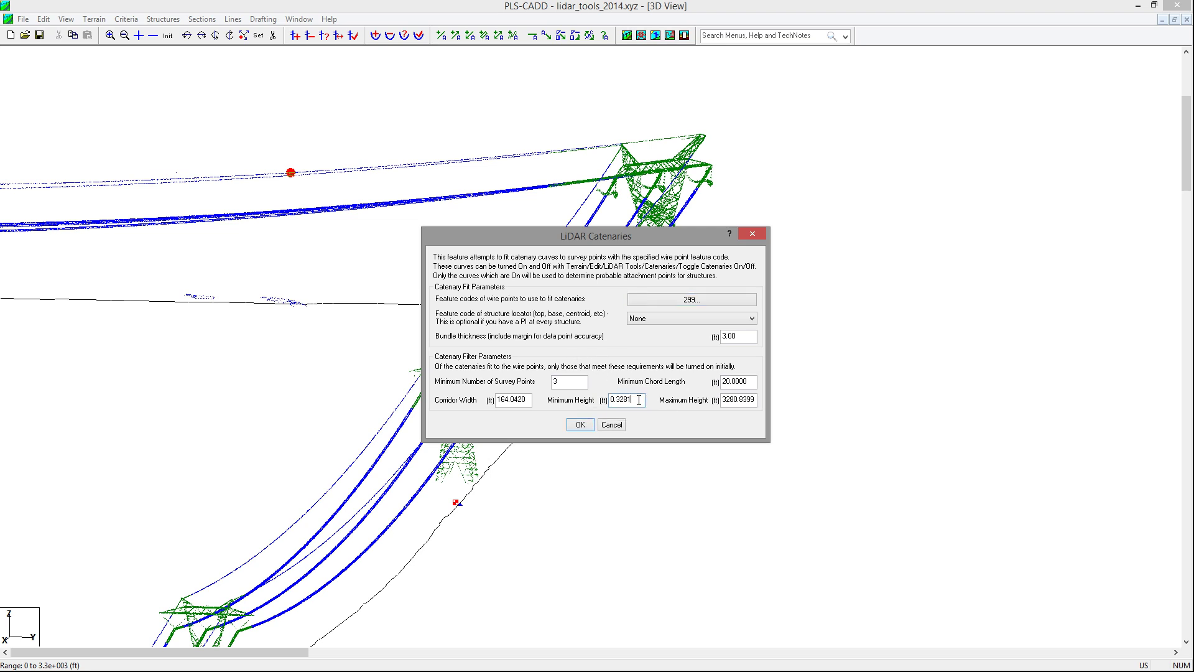
type("20")
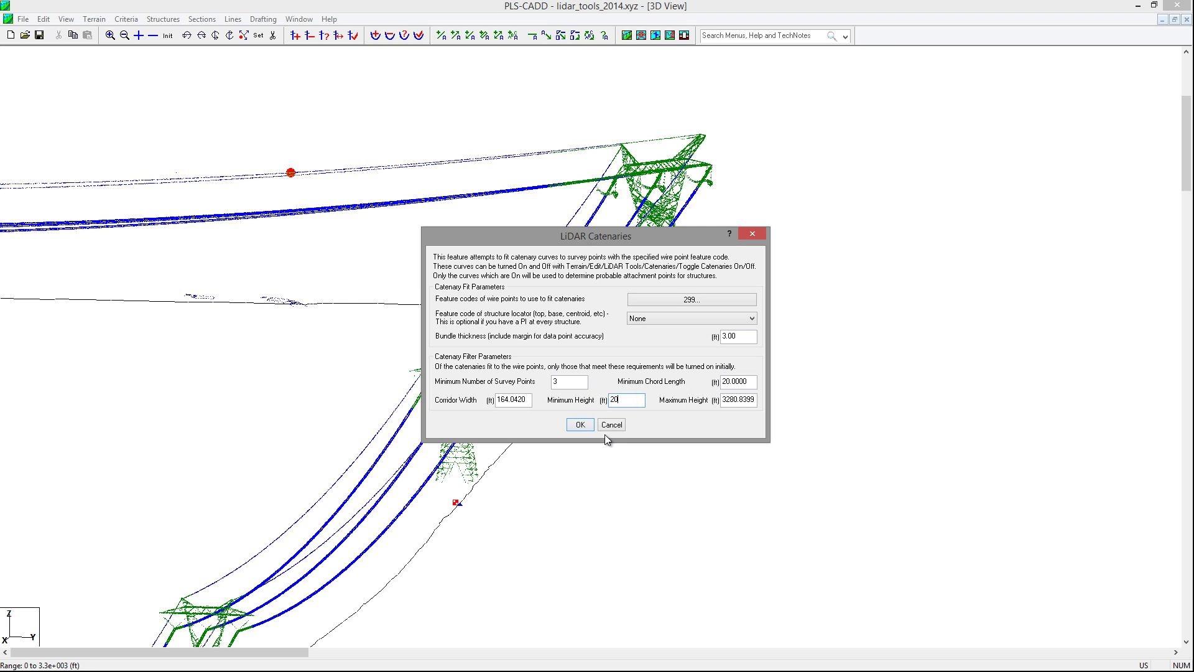
double_click(739, 382)
type("350")
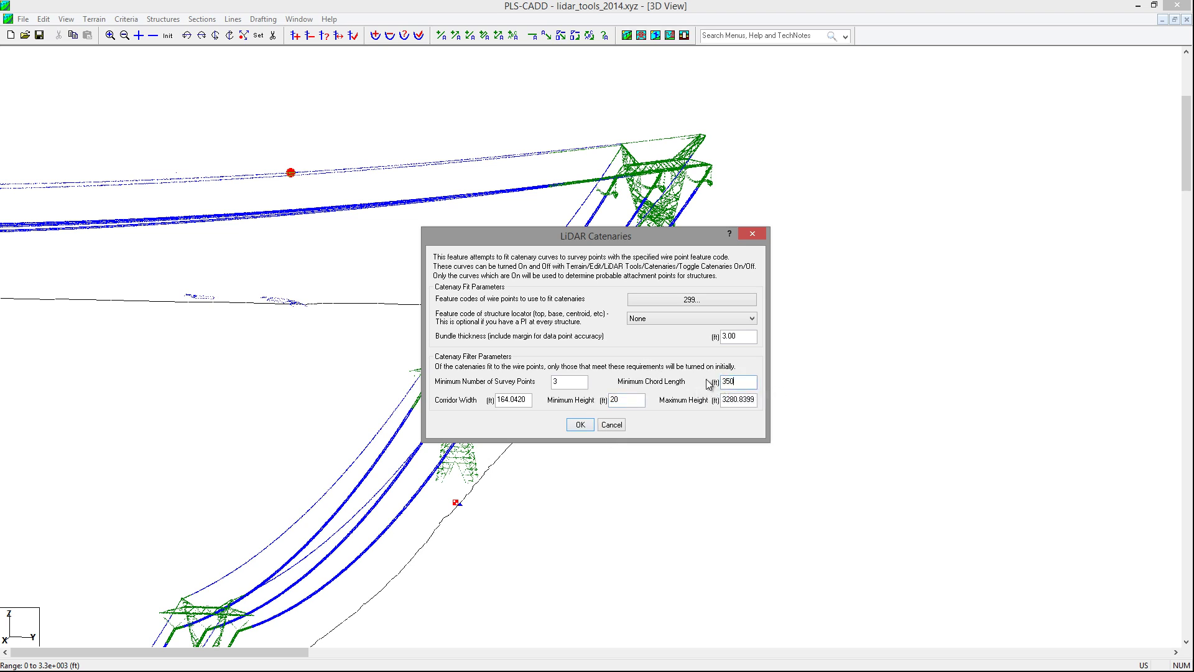
double_click(757, 397)
type("300")
left_click(582, 425)
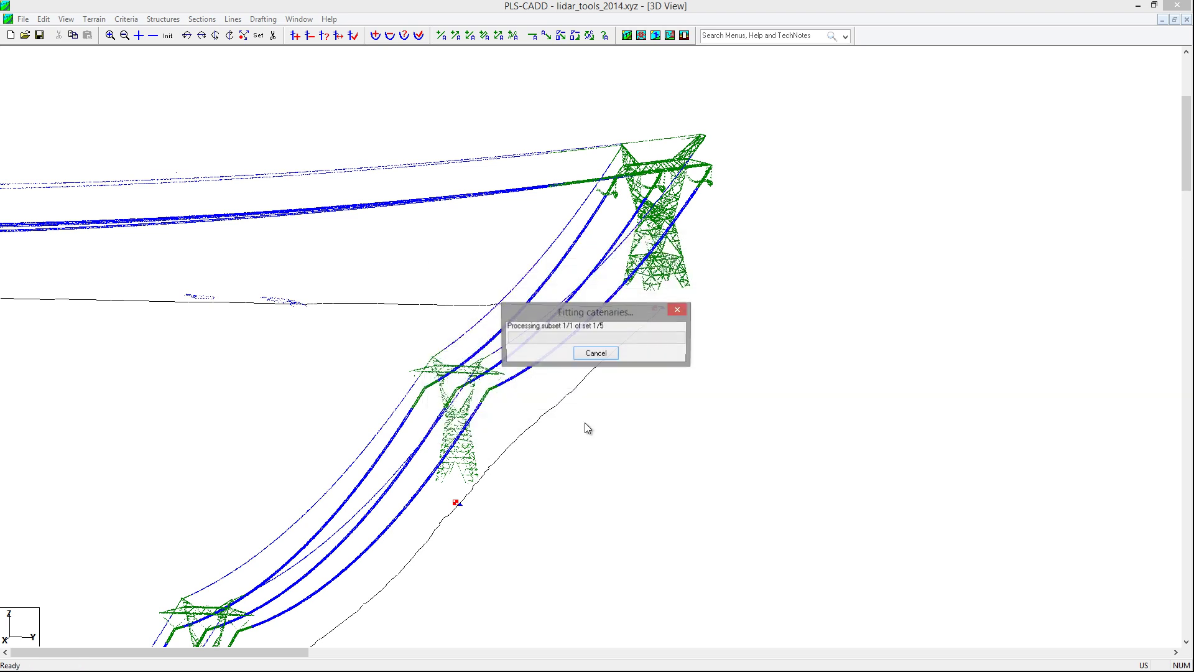
Turn off survey point symbols and rotate the view so the wires run left to right
left_click(104, 23)
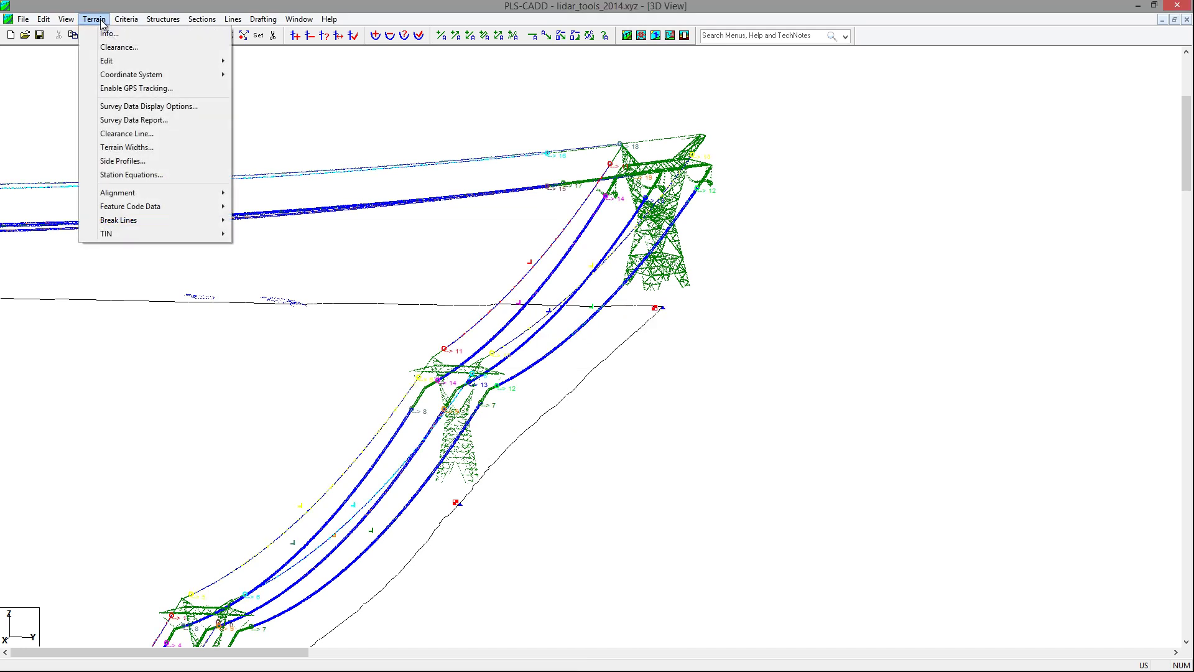
left_click(115, 107)
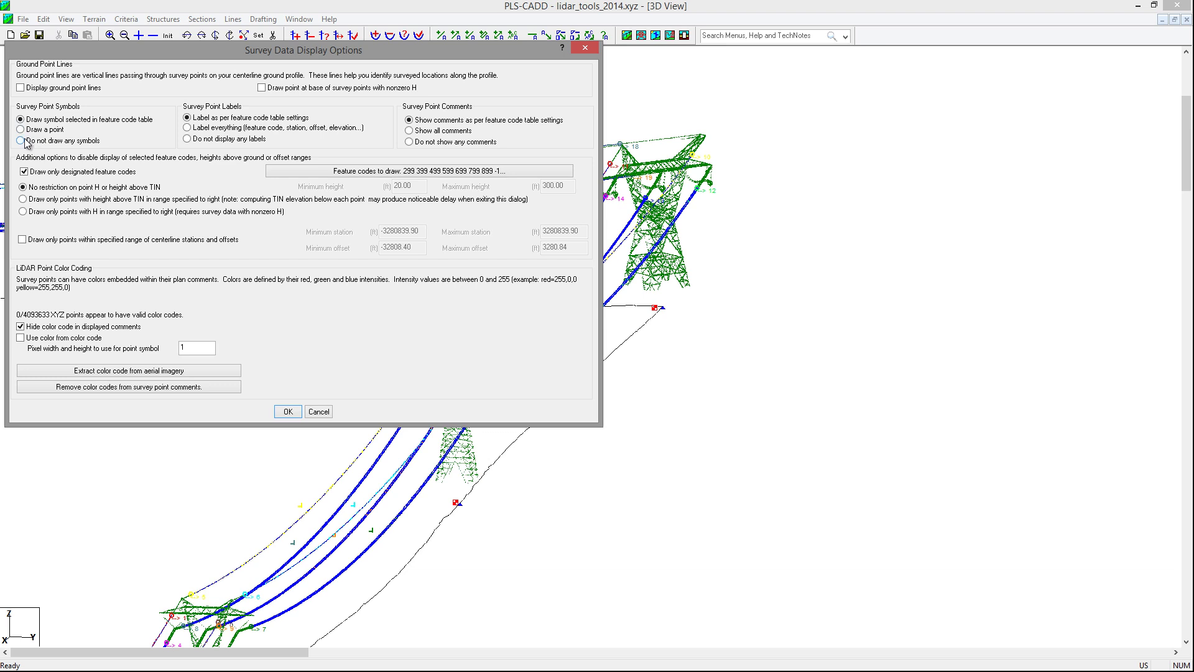
left_click(288, 411)
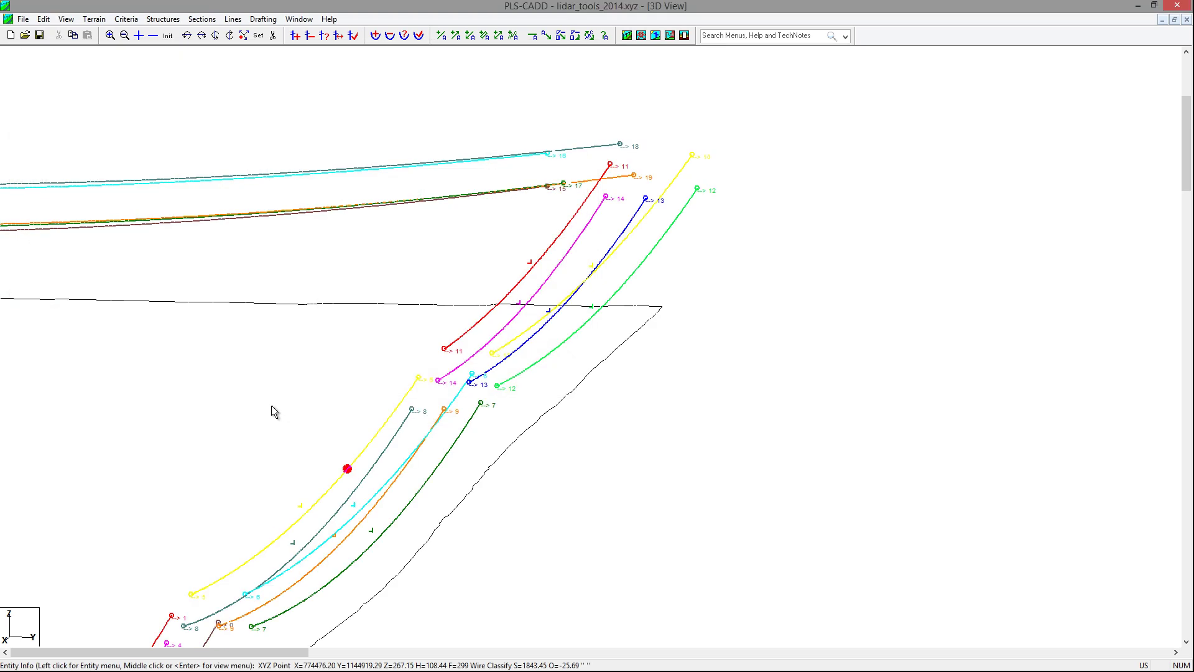
scroll(533, 393, "down", 3)
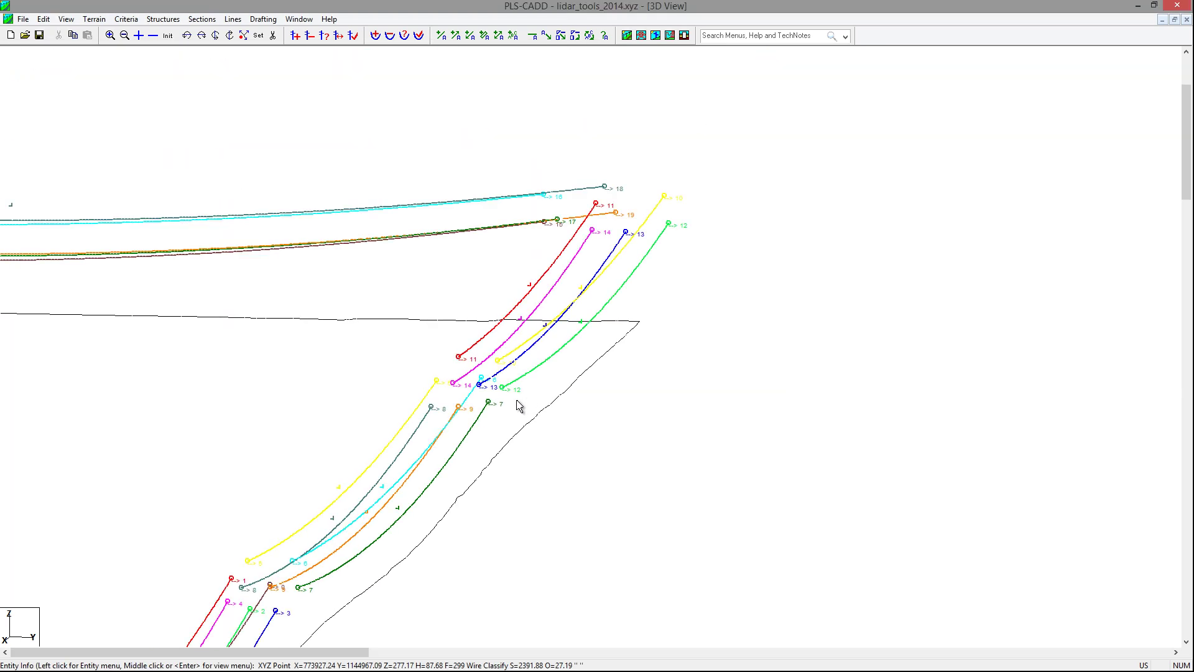
mouse_move(442, 464)
left_mouse_down()
mouse_move(578, 450)
mouse_move(467, 422)
left_mouse_up()
scroll(467, 423, "down", 2)
scroll(677, 400, "up", 5)
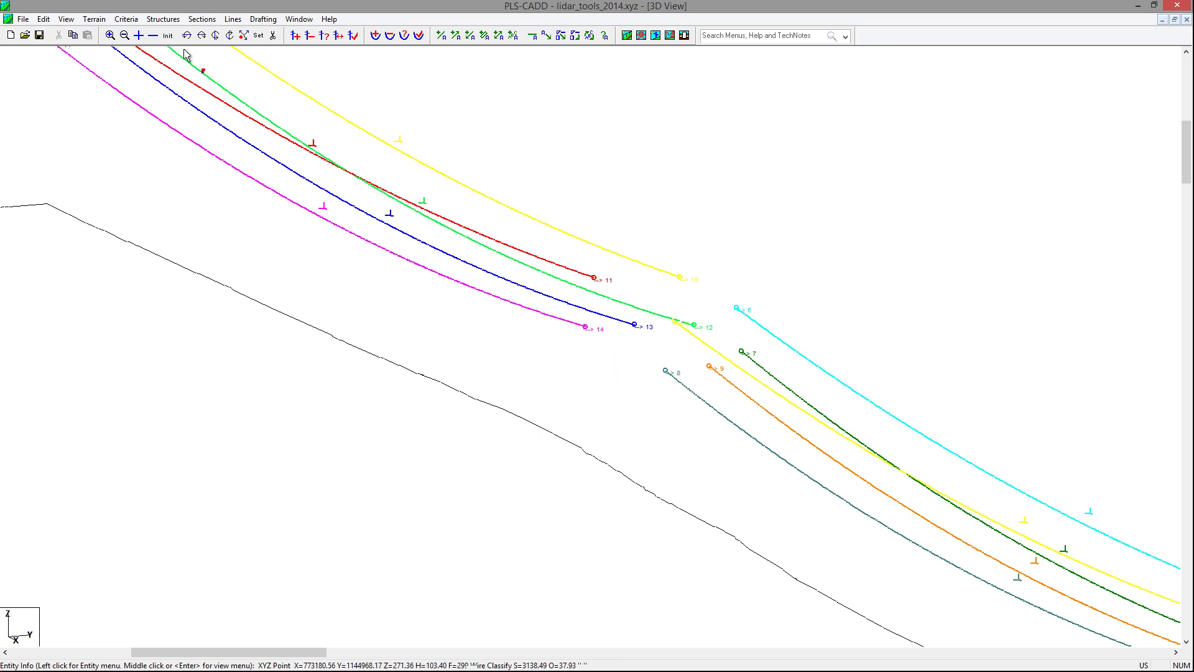
left_click(99, 20)
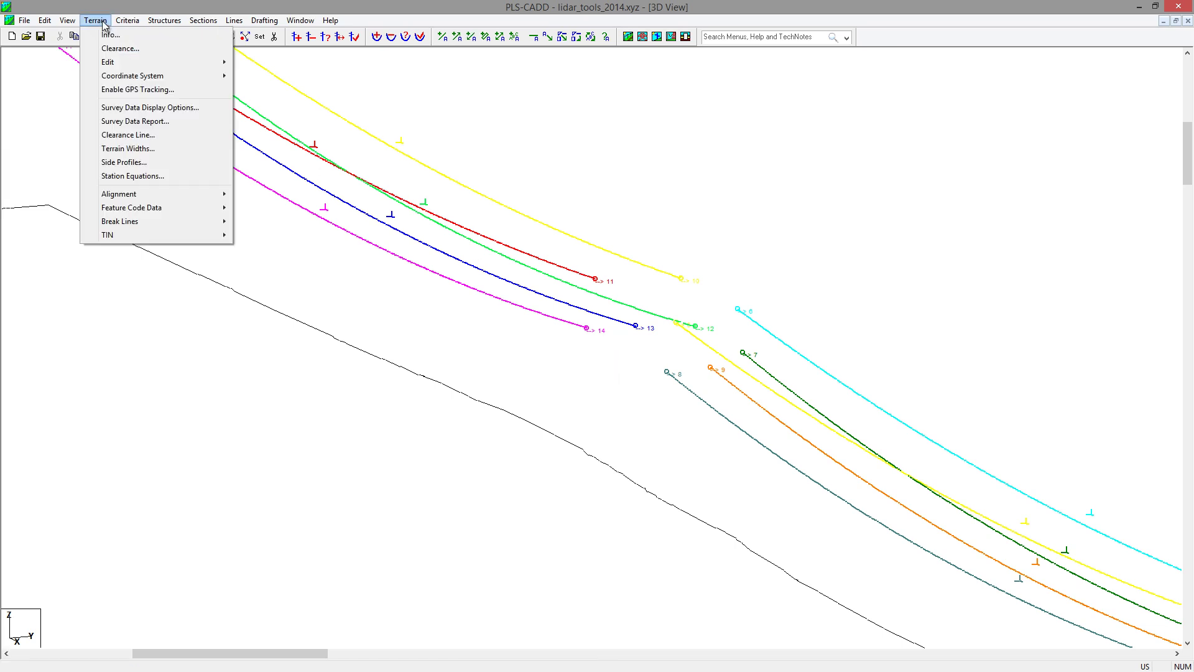
mouse_move(112, 64)
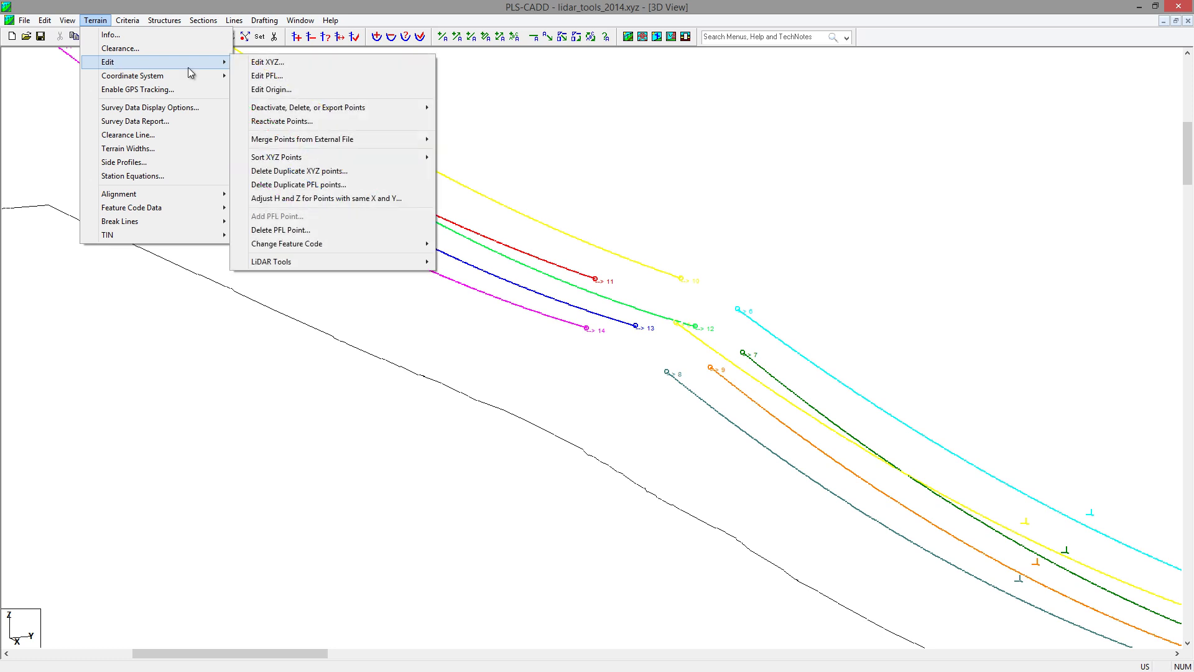
mouse_move(289, 262)
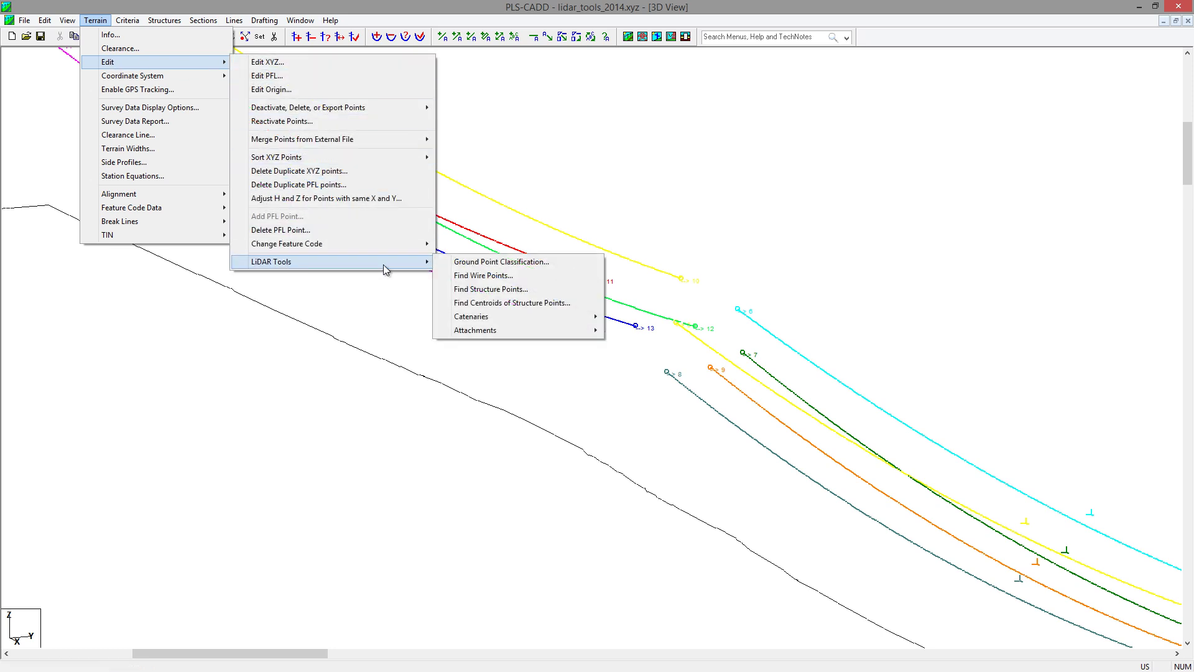
mouse_move(499, 314)
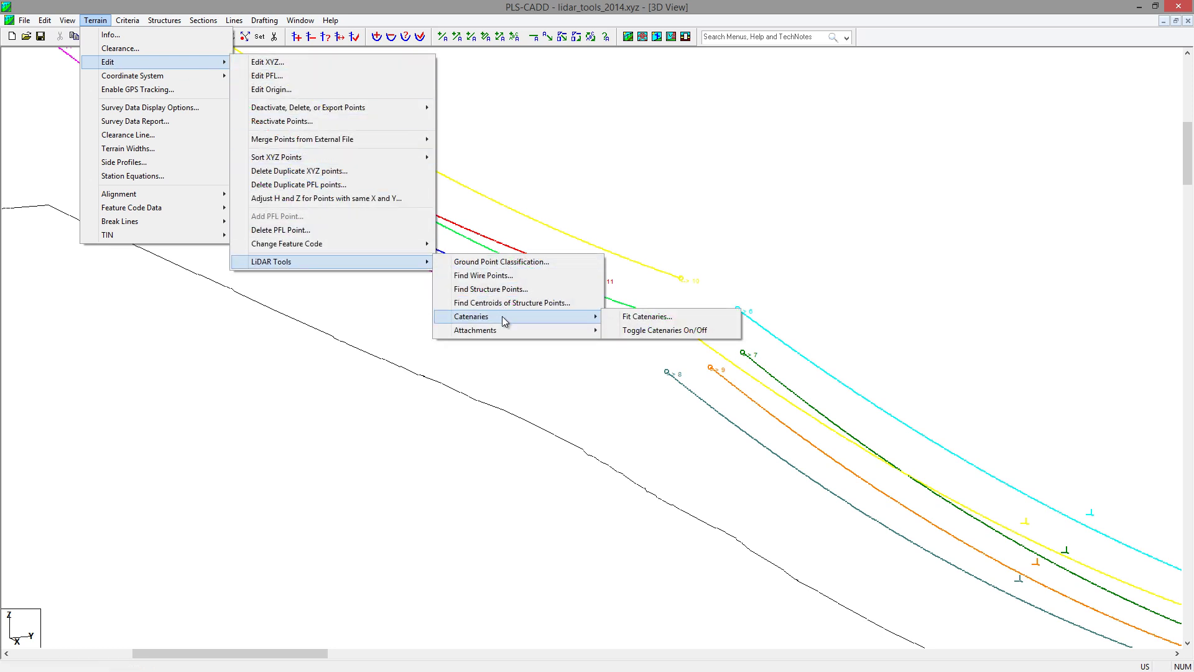
left_click(662, 331)
left_click(342, 239)
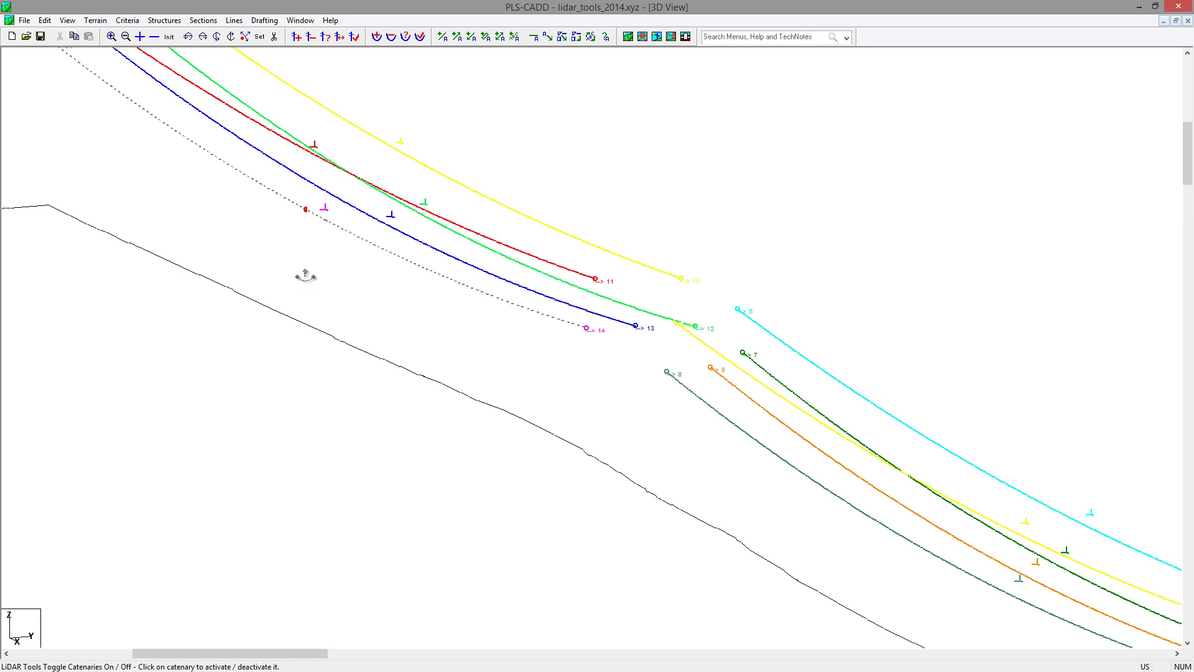
left_click(370, 218)
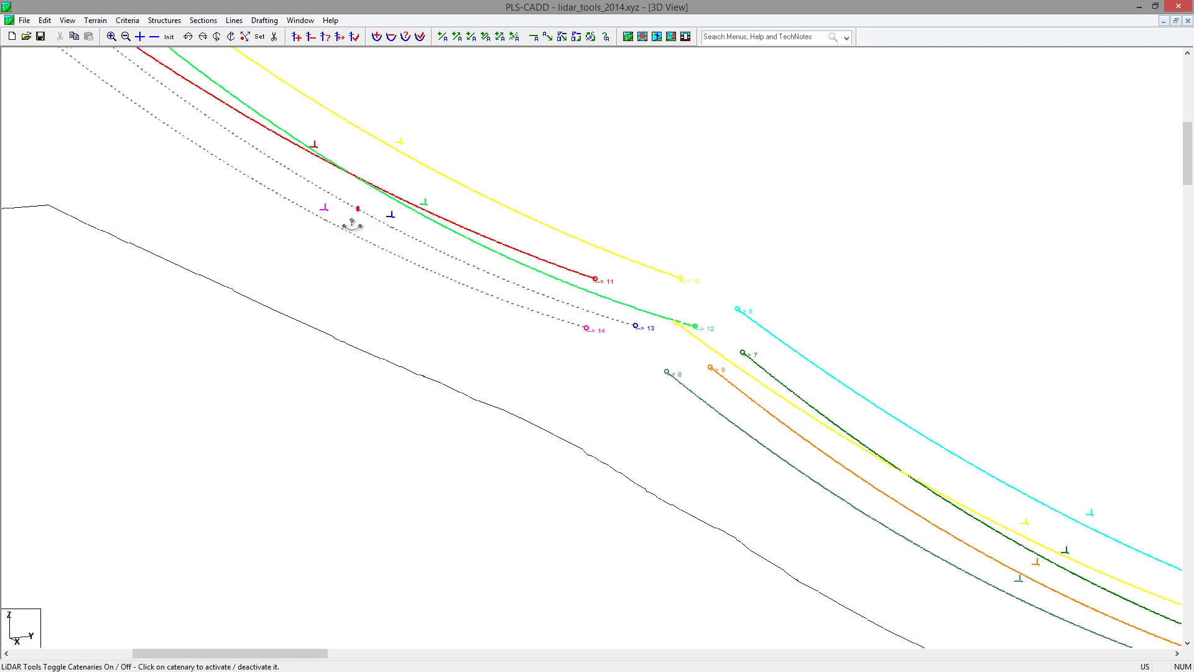
left_click(347, 230)
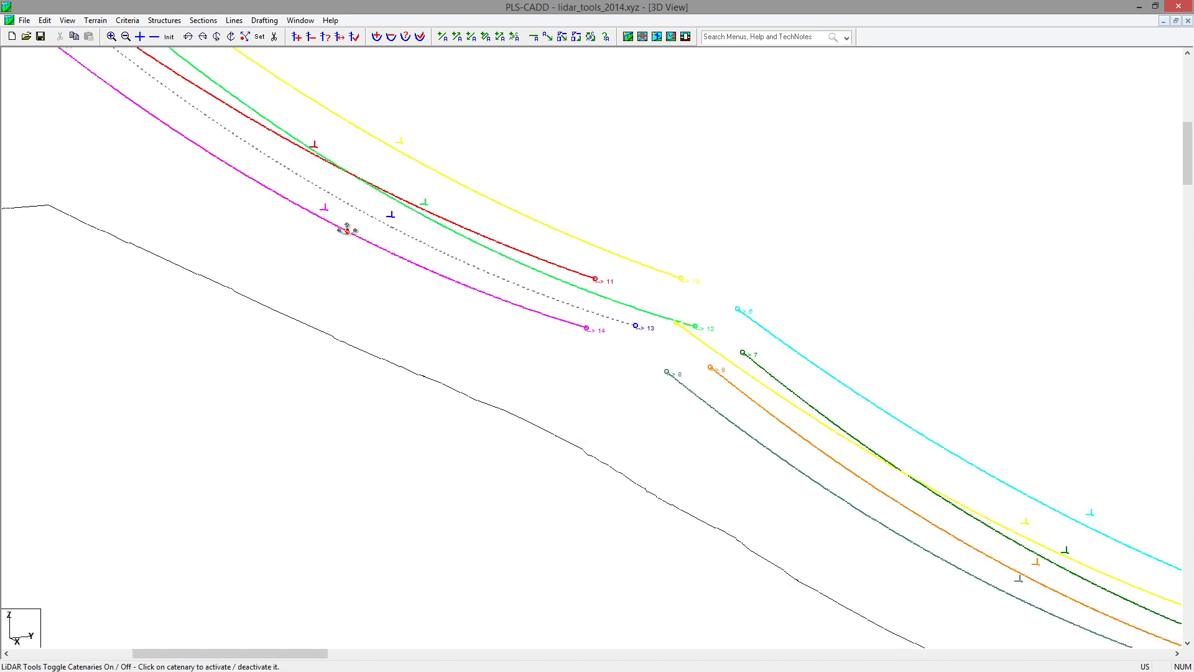
left_click(357, 210)
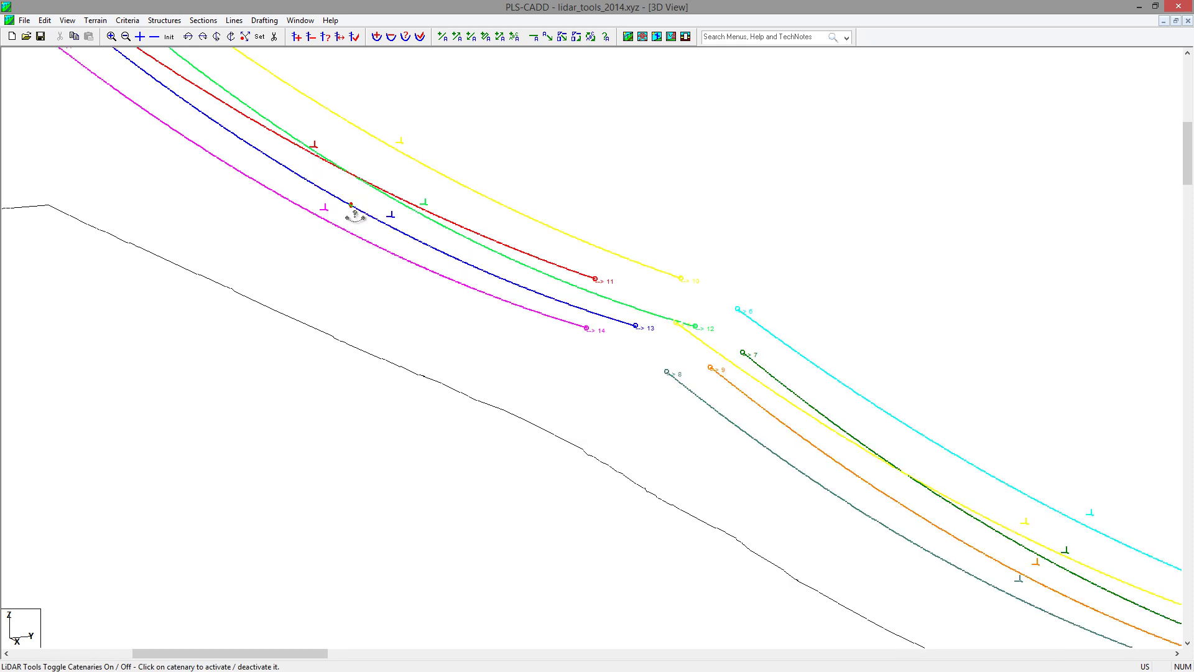
key("Escape")
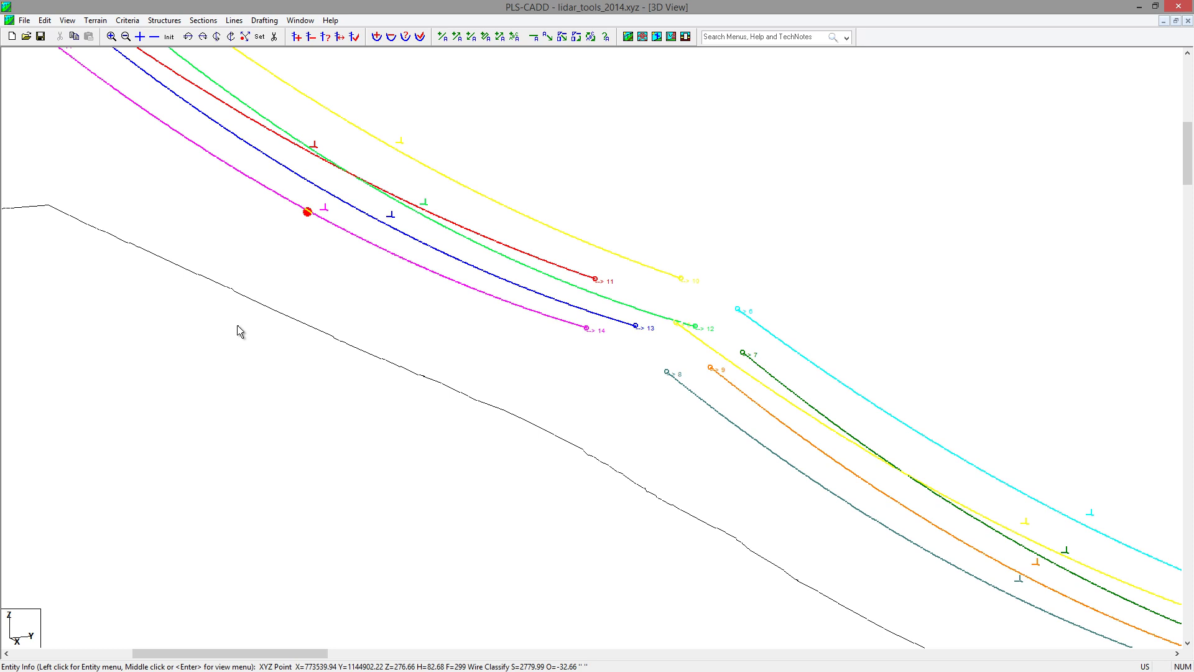
Draw survey points with their feature-code table symbols again, then orbit and zoom toward a tower
left_click(96, 22)
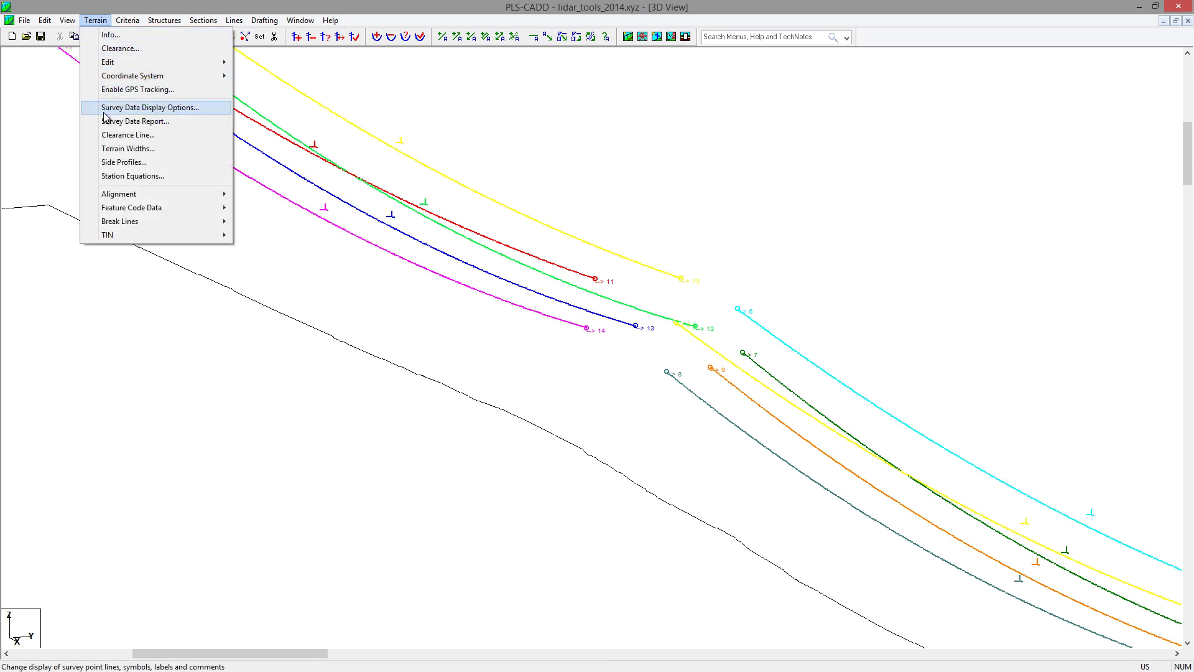
left_click(104, 112)
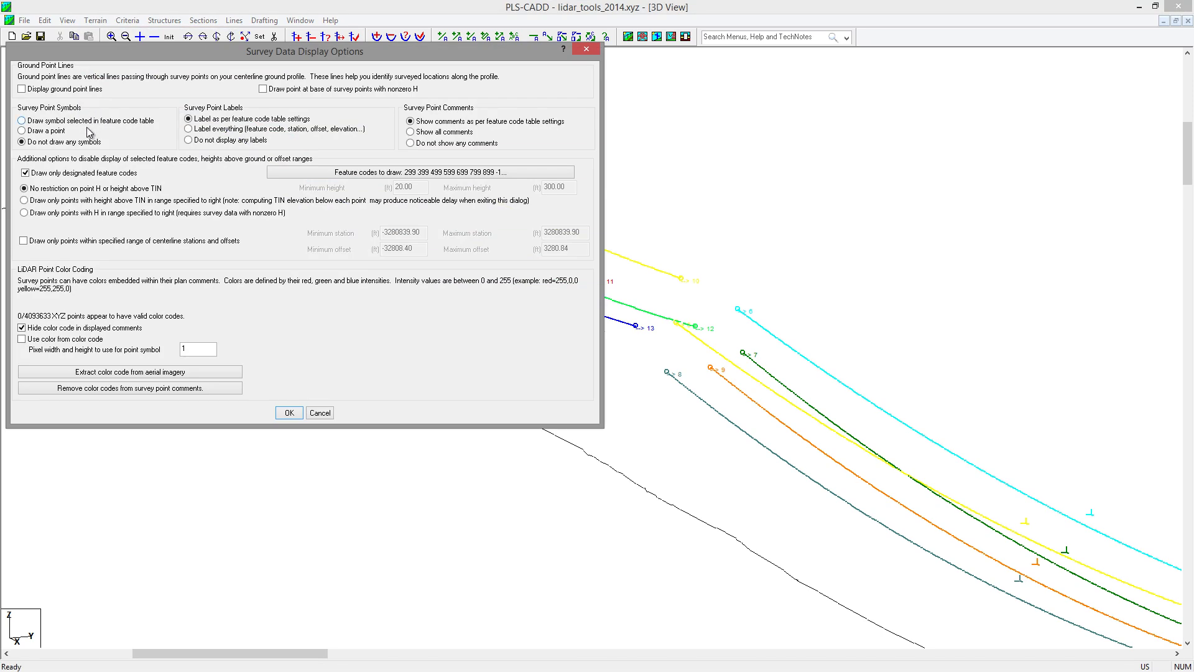
left_click(23, 121)
left_click(289, 414)
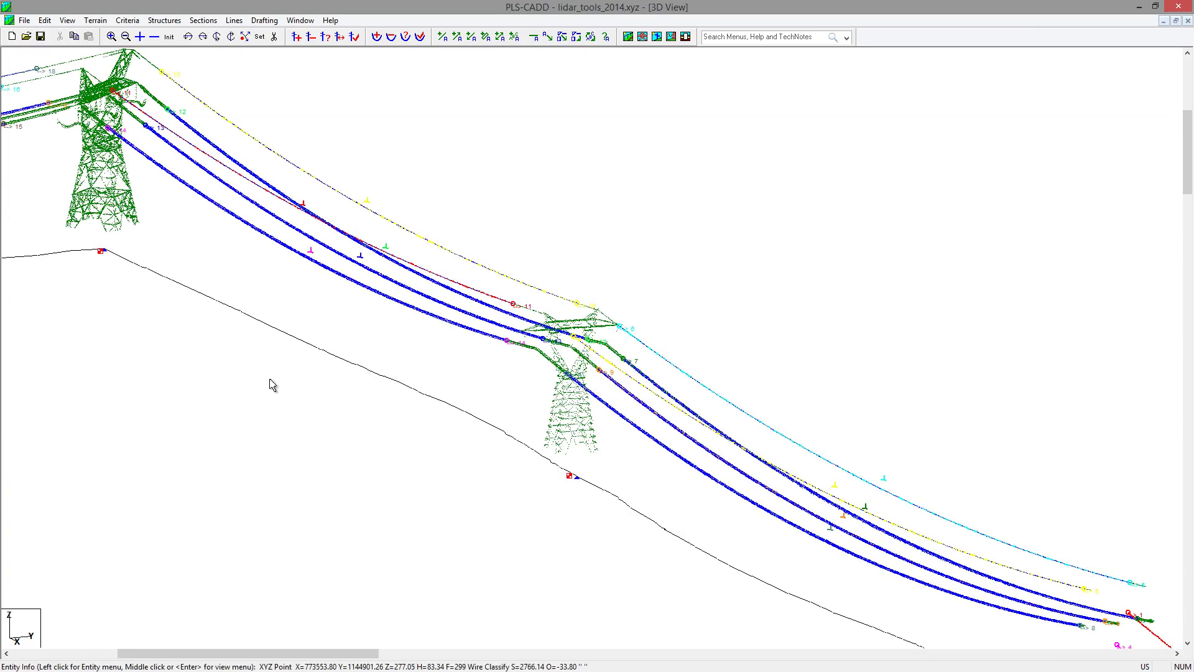
mouse_move(264, 383)
middle_mouse_down()
mouse_move(301, 387)
mouse_move(187, 358)
middle_mouse_up()
mouse_move(246, 422)
middle_mouse_down()
mouse_move(386, 442)
mouse_move(372, 363)
middle_mouse_up()
scroll(375, 366, "up", 2)
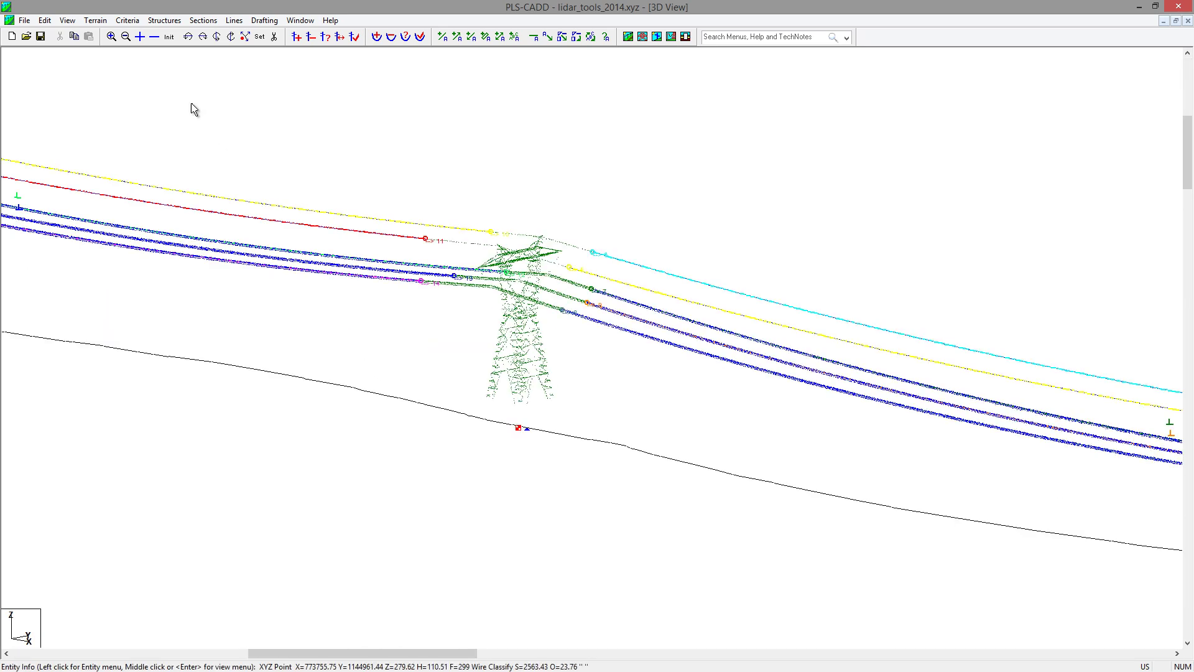
Open the Find Attachments dialog under Terrain's LiDAR Tools attachment commands
left_click(97, 22)
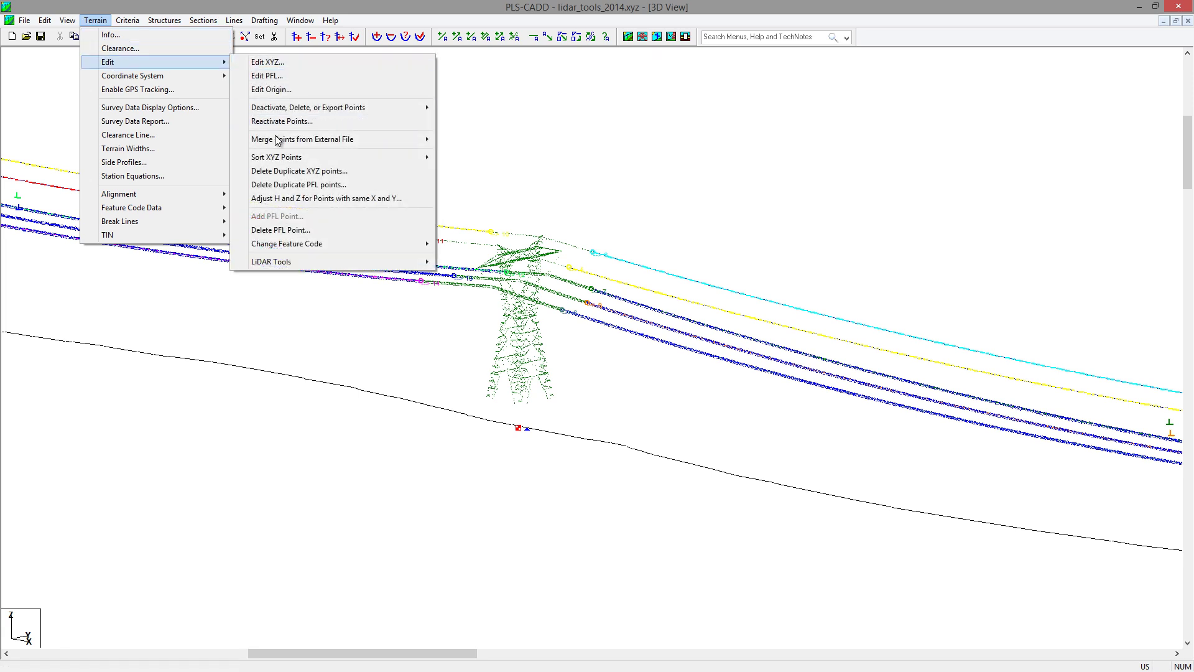
mouse_move(286, 261)
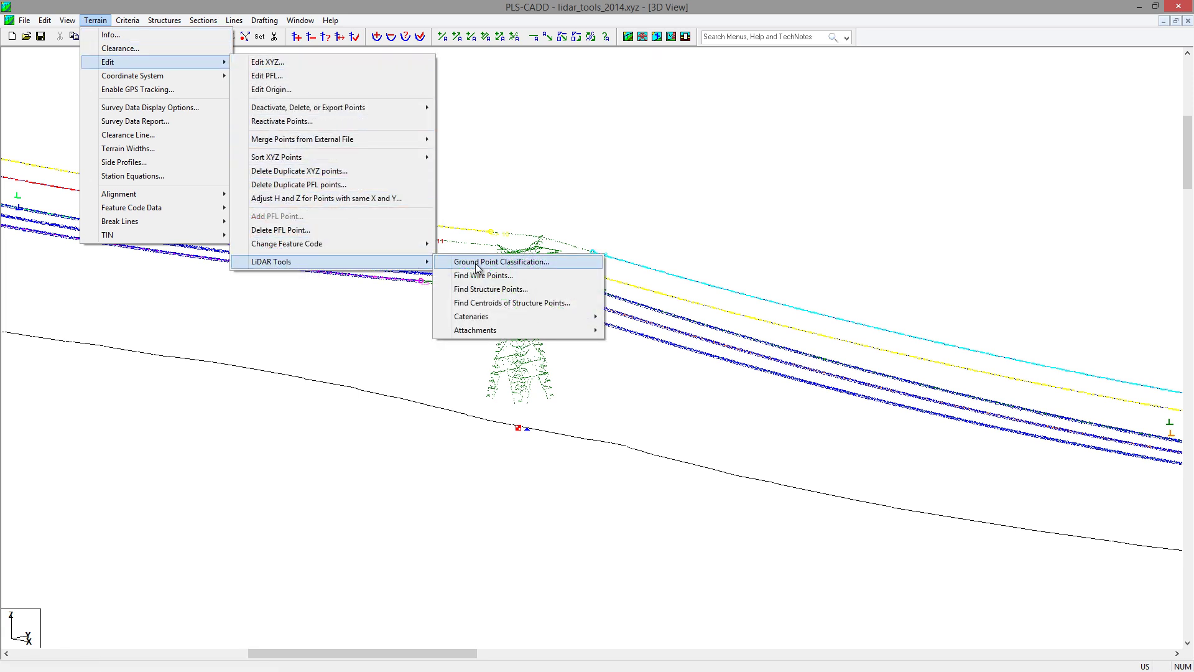
mouse_move(498, 331)
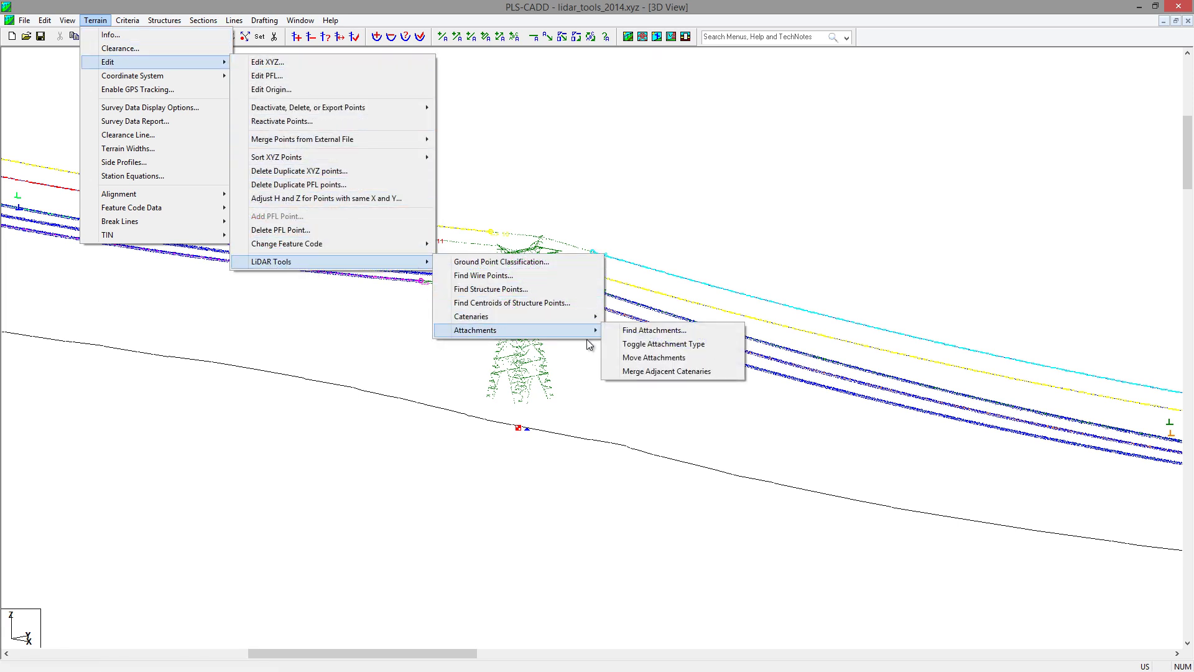
left_click(653, 332)
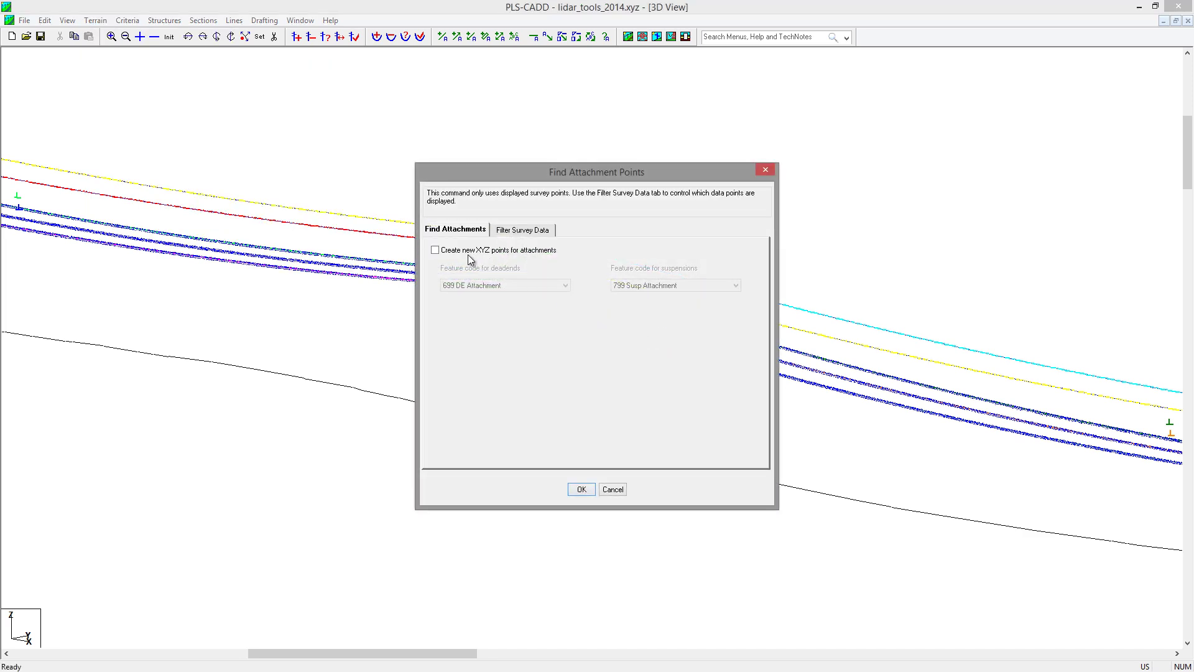
Create new XYZ attachment points coded 699 DE Attachment and 799 Susp Attachment, then run the search
left_click(437, 250)
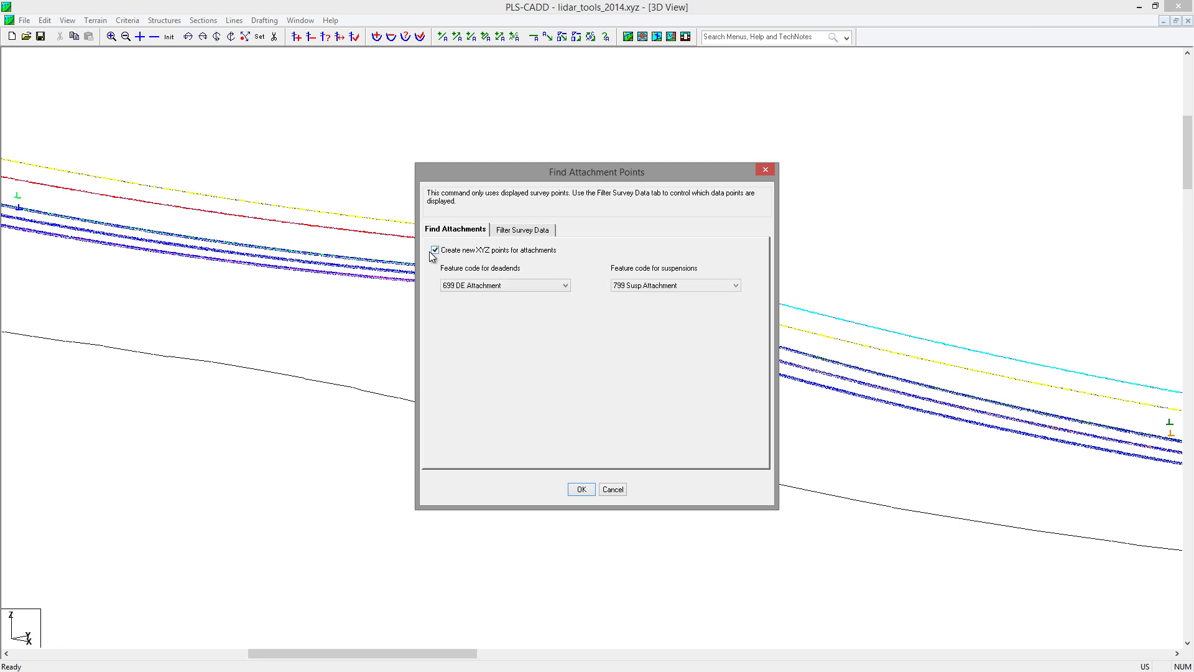
left_click(569, 286)
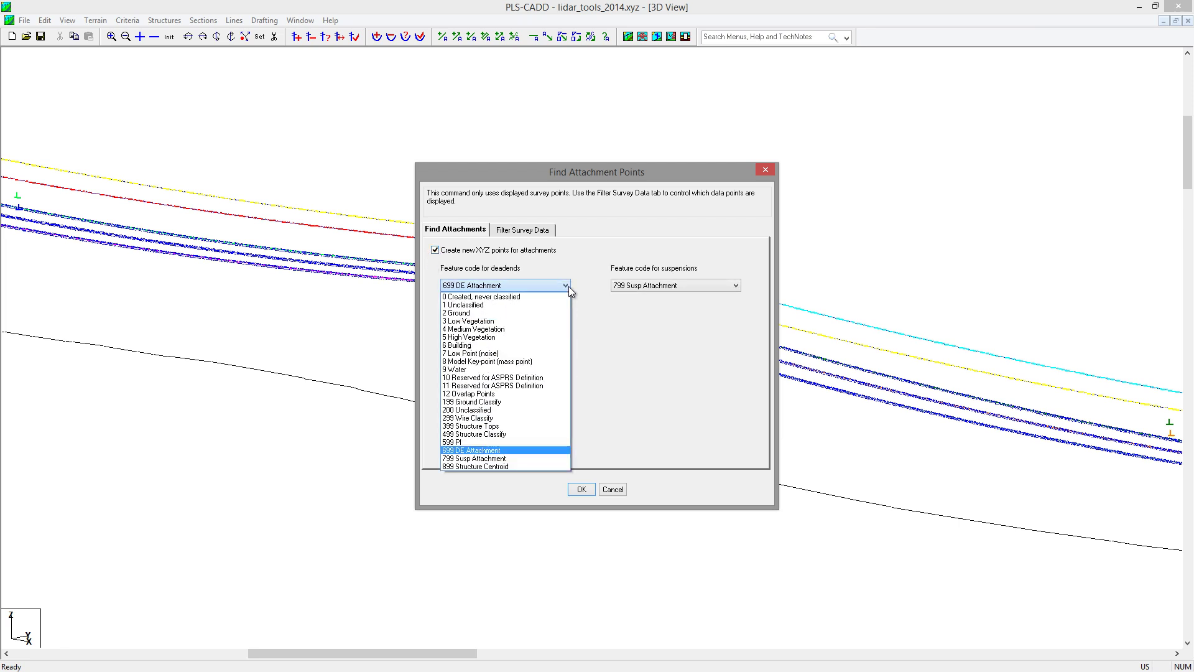
left_click(499, 450)
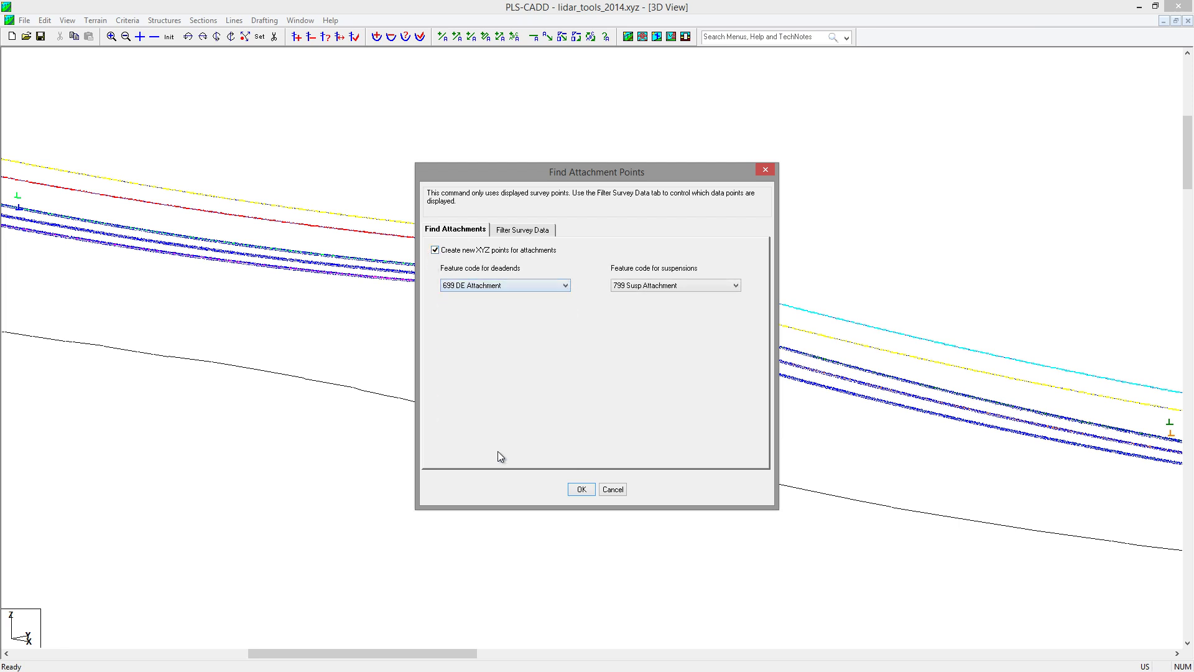
left_click(741, 285)
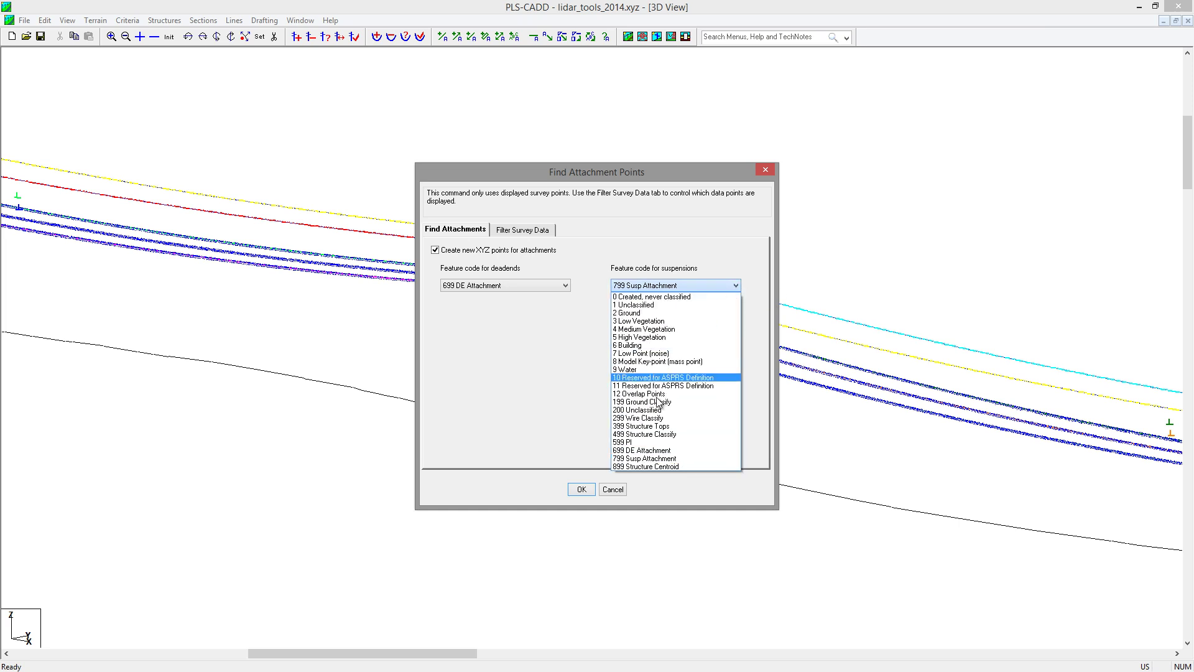
left_click(667, 461)
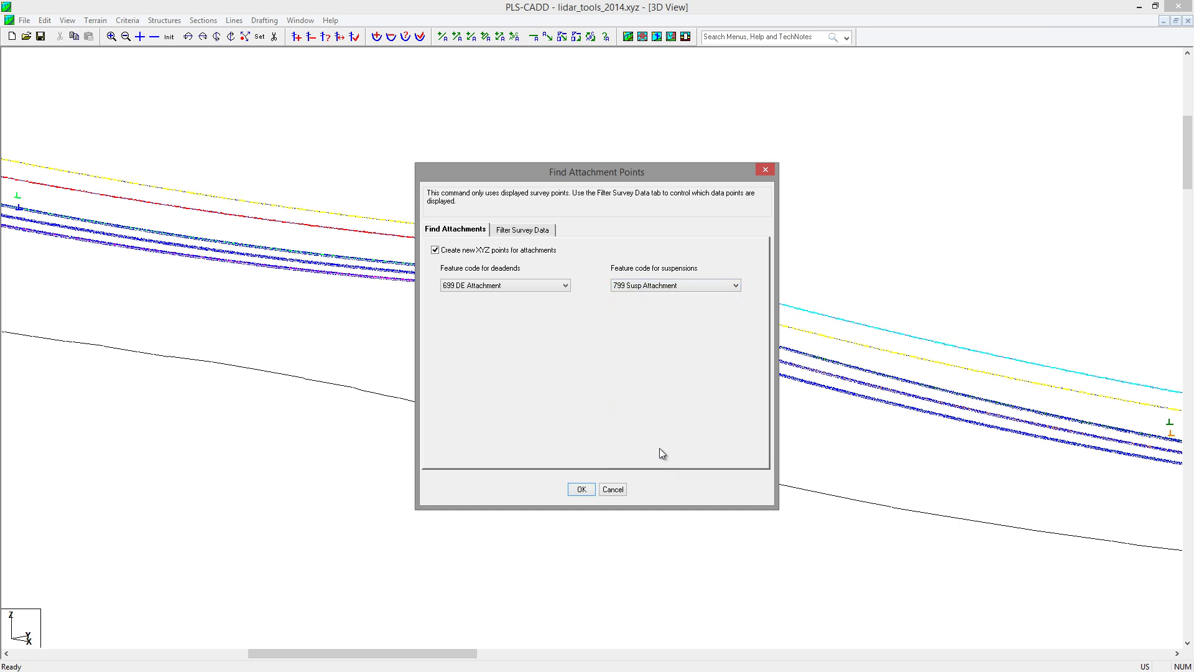
left_click(583, 490)
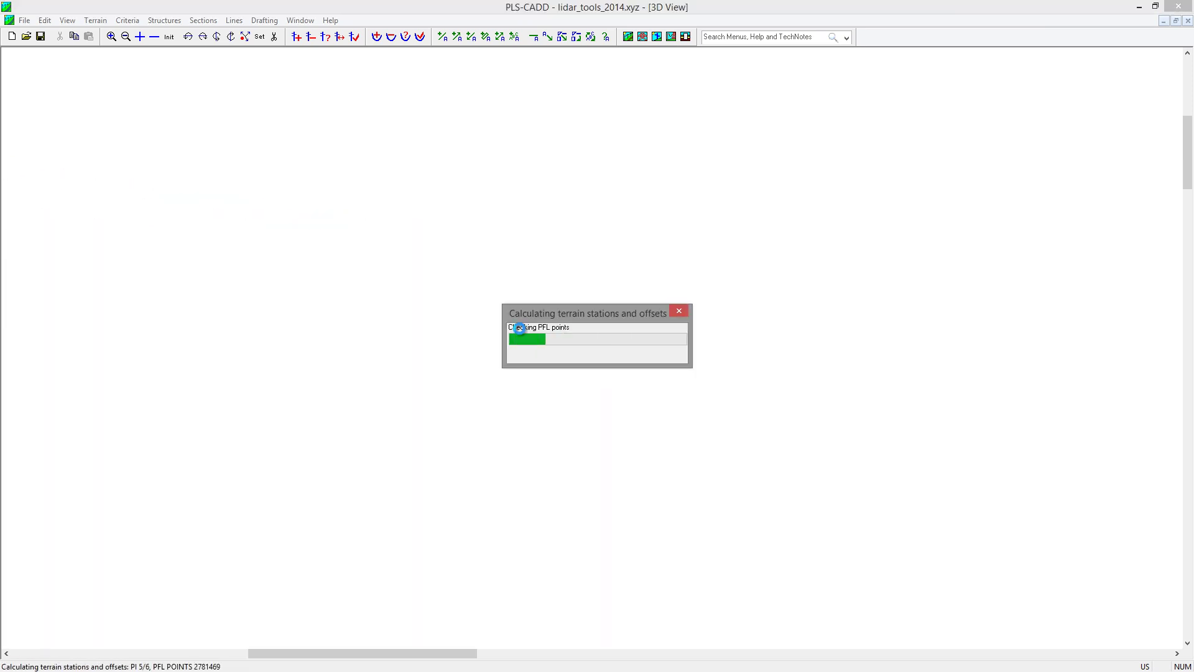
Dismiss the attachment summary and zoom the view toward the left tower
left_click(641, 368)
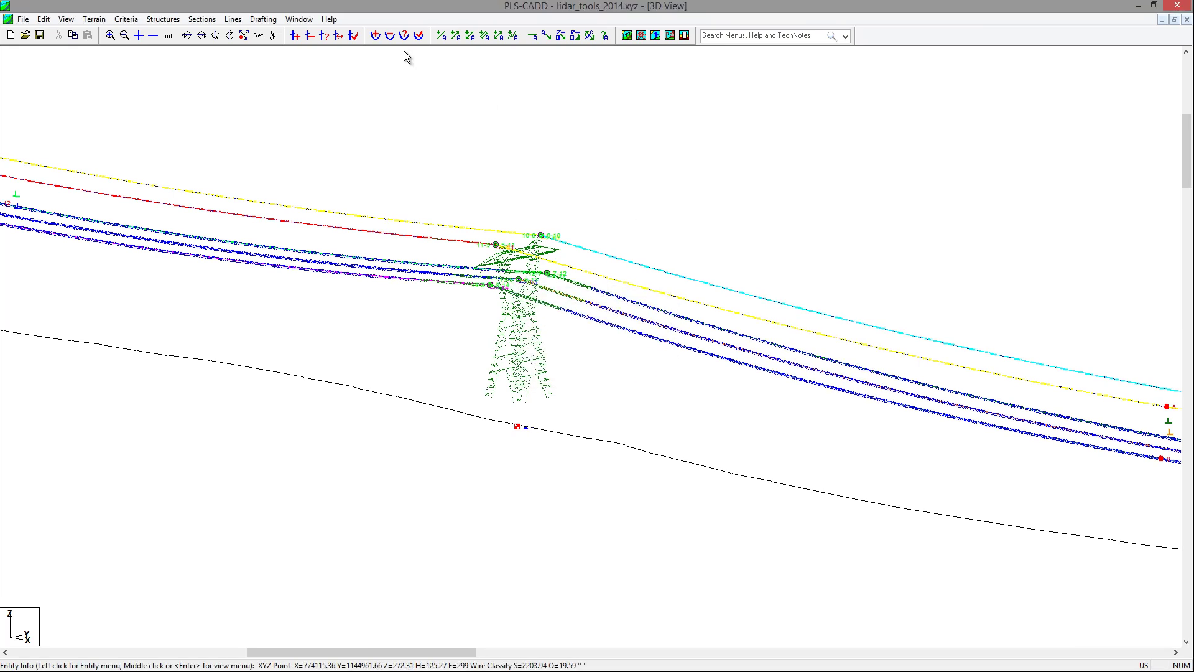
scroll(641, 324, "down", 4)
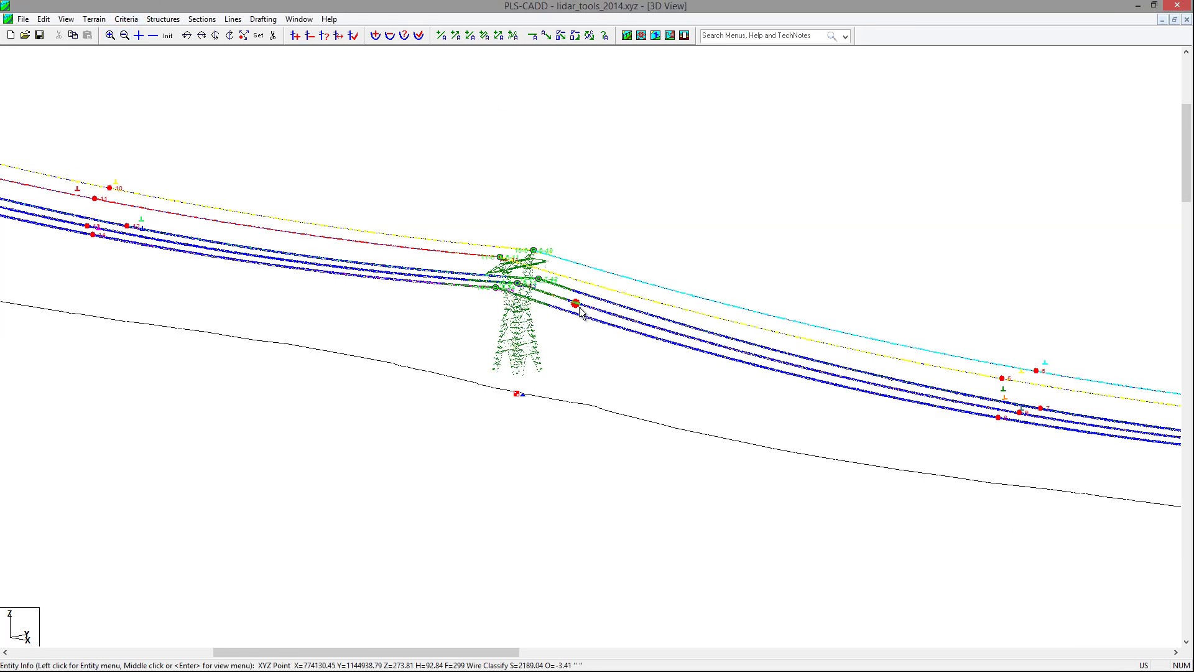
scroll(243, 246, "up", 3)
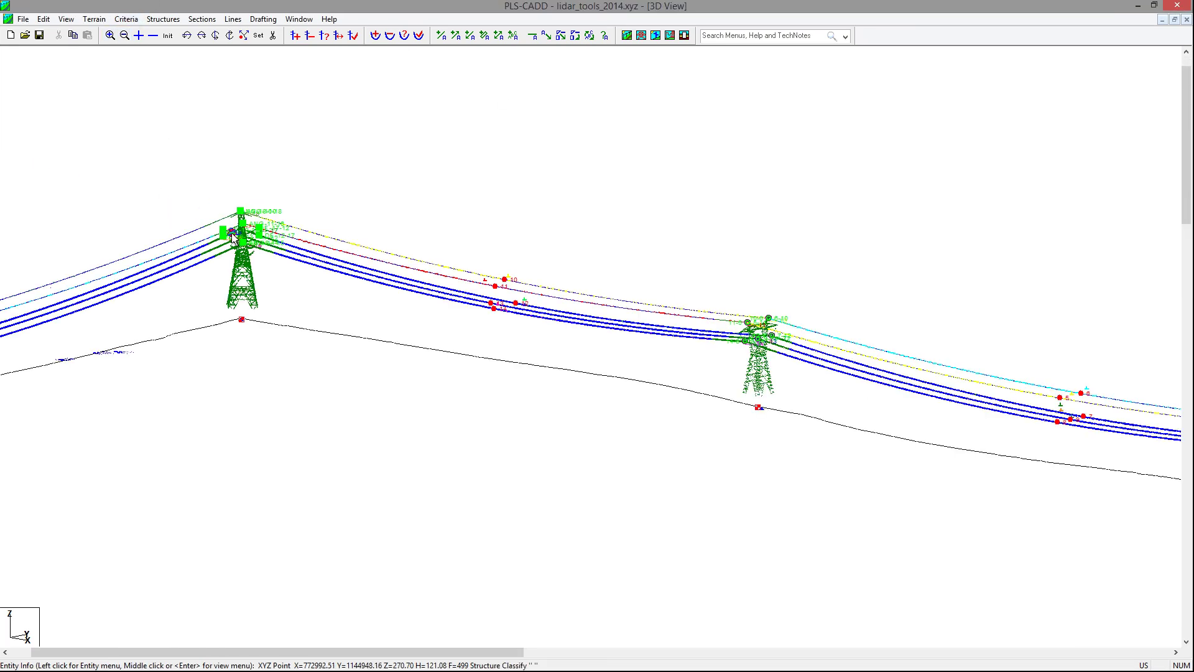
scroll(181, 240, "down", 2)
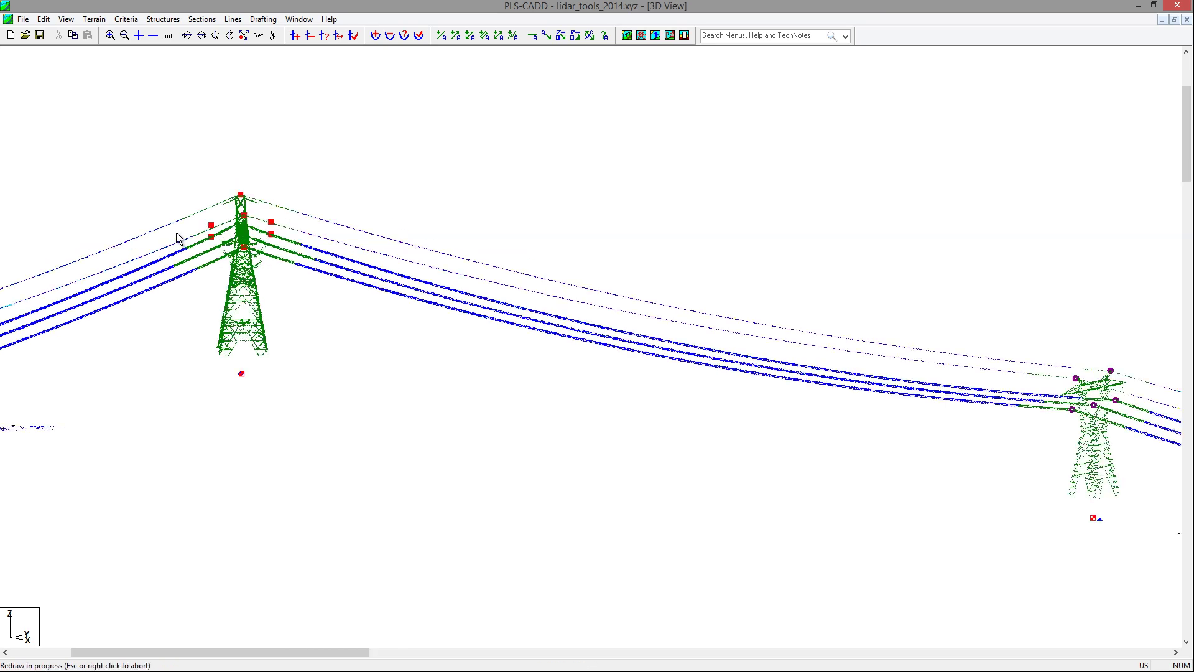
scroll(662, 316, "up", 3)
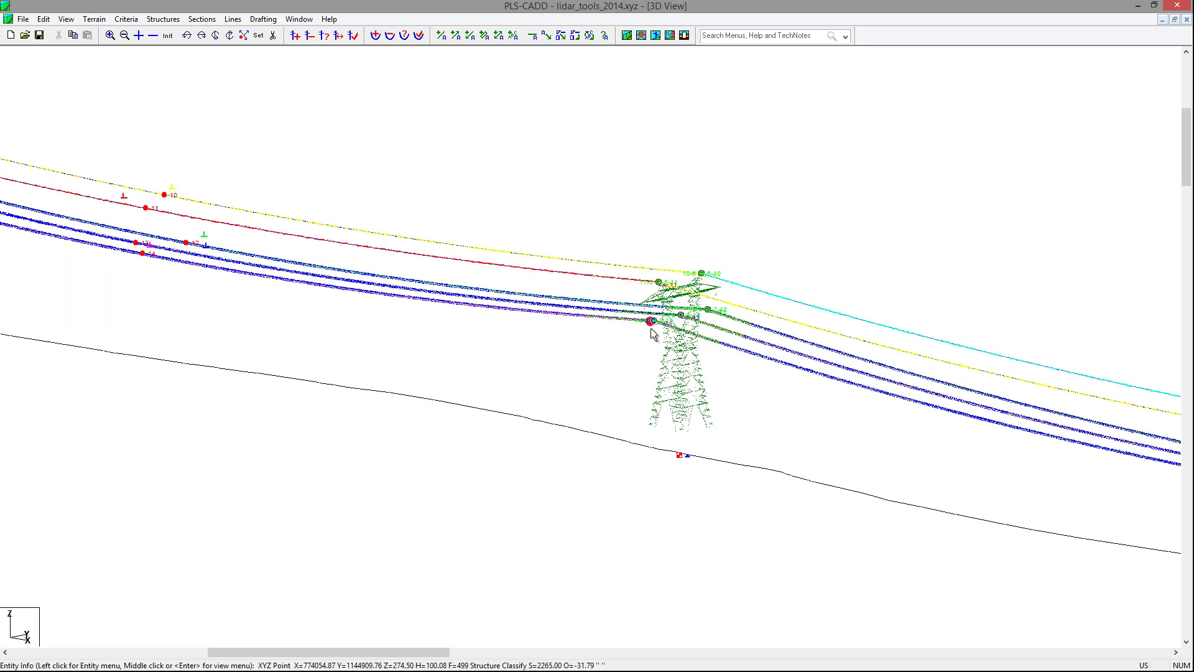
scroll(664, 334, "up", 1)
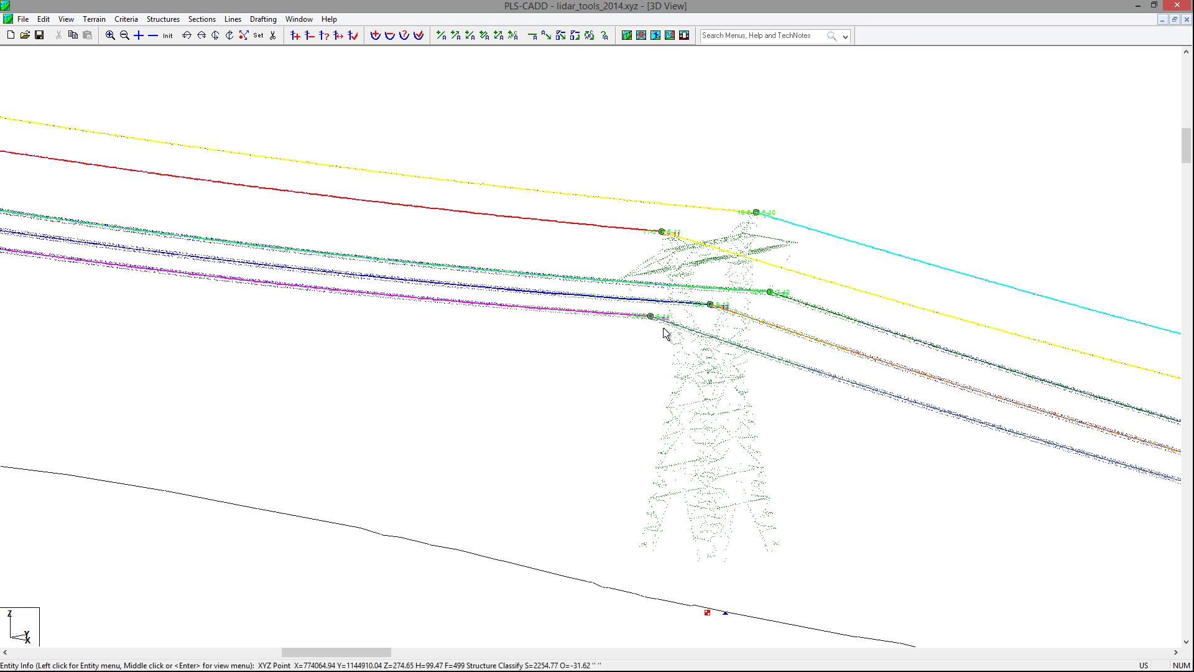
scroll(664, 333, "down", 4)
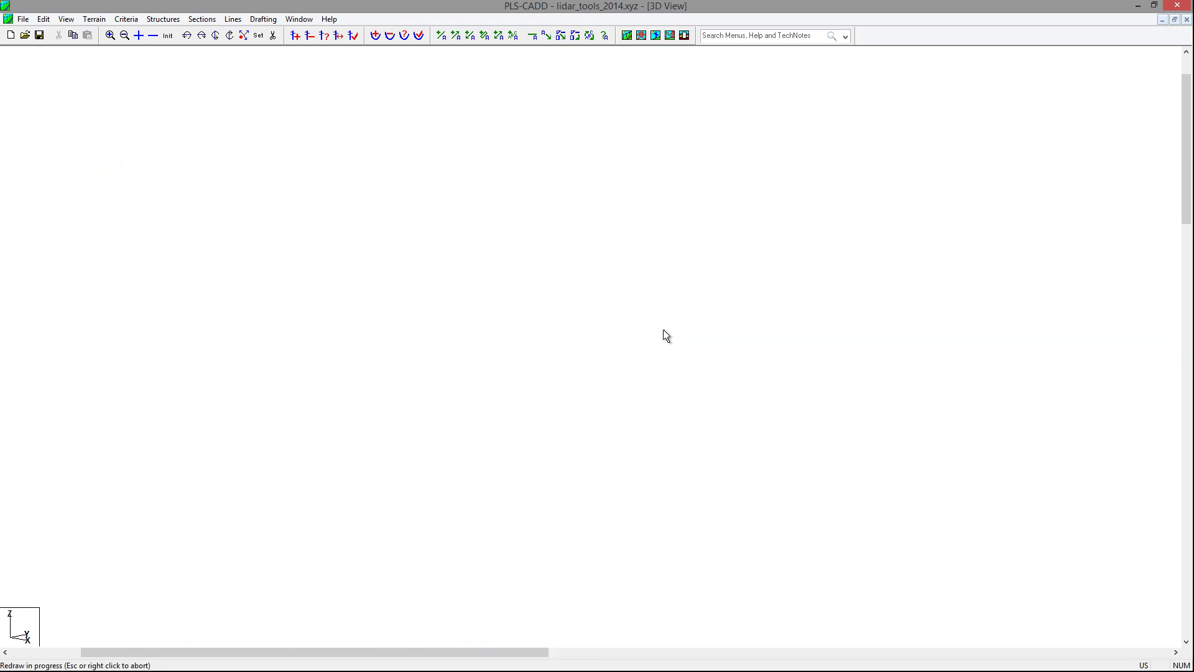
Rotate the 3D view about a centre on the left tower and zoom in
key("ctrl+r")
left_click(125, 239)
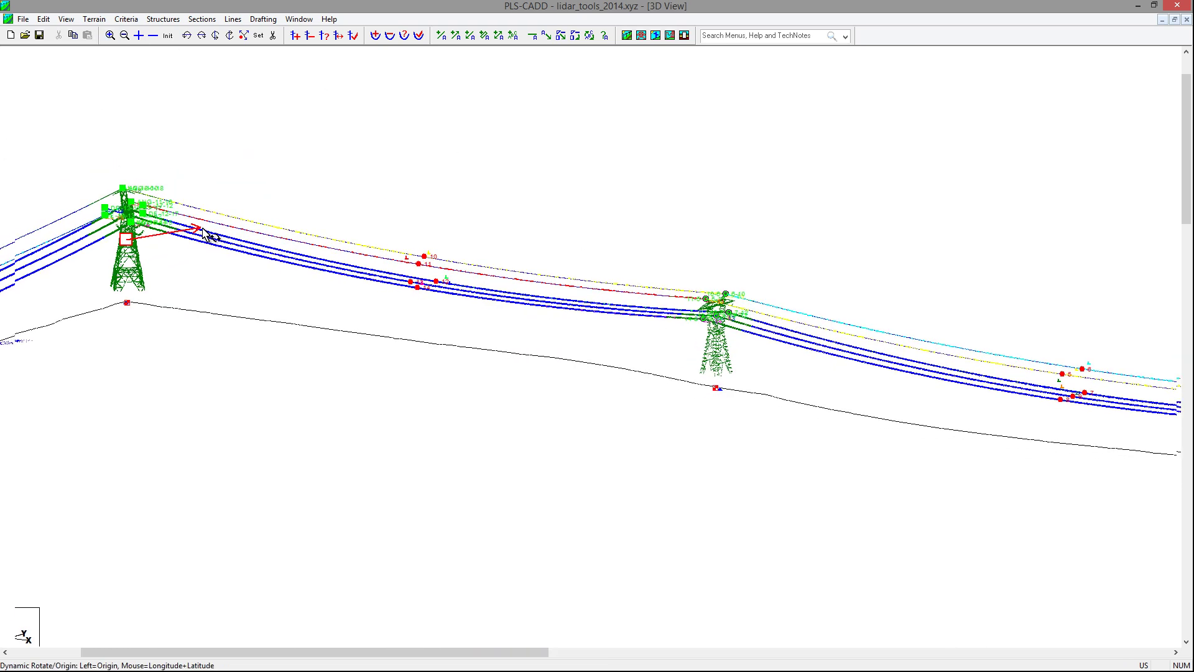
left_click(59, 215)
scroll(59, 216, "up", 2)
scroll(78, 210, "up", 3)
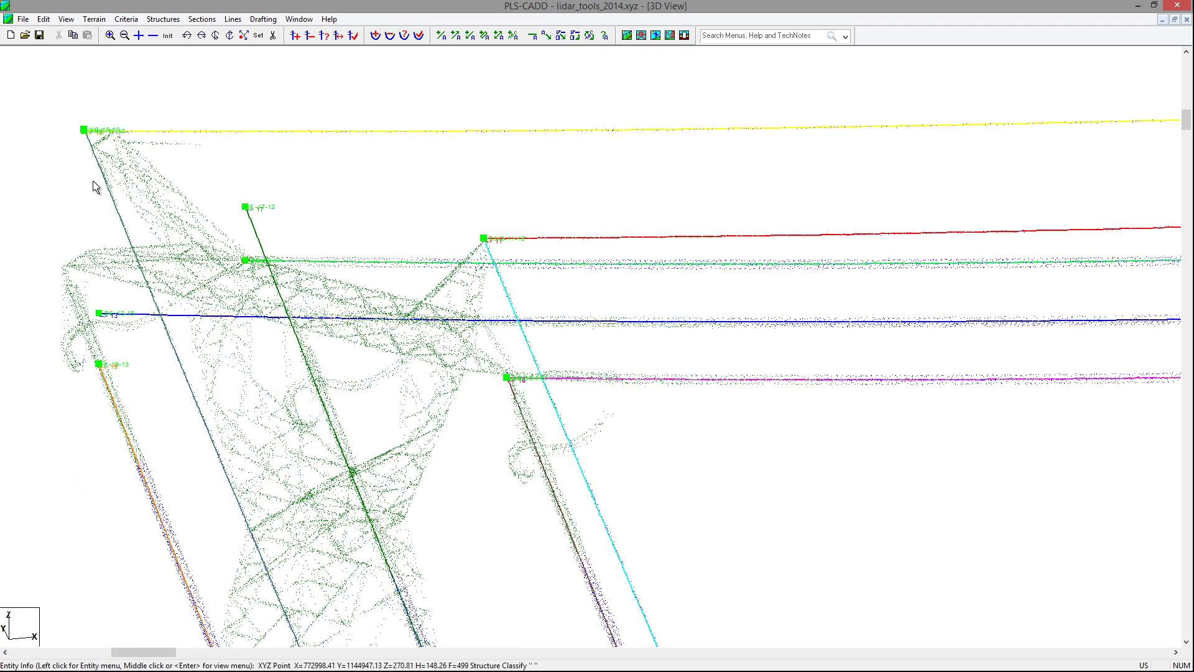
scroll(79, 209, "up", 2)
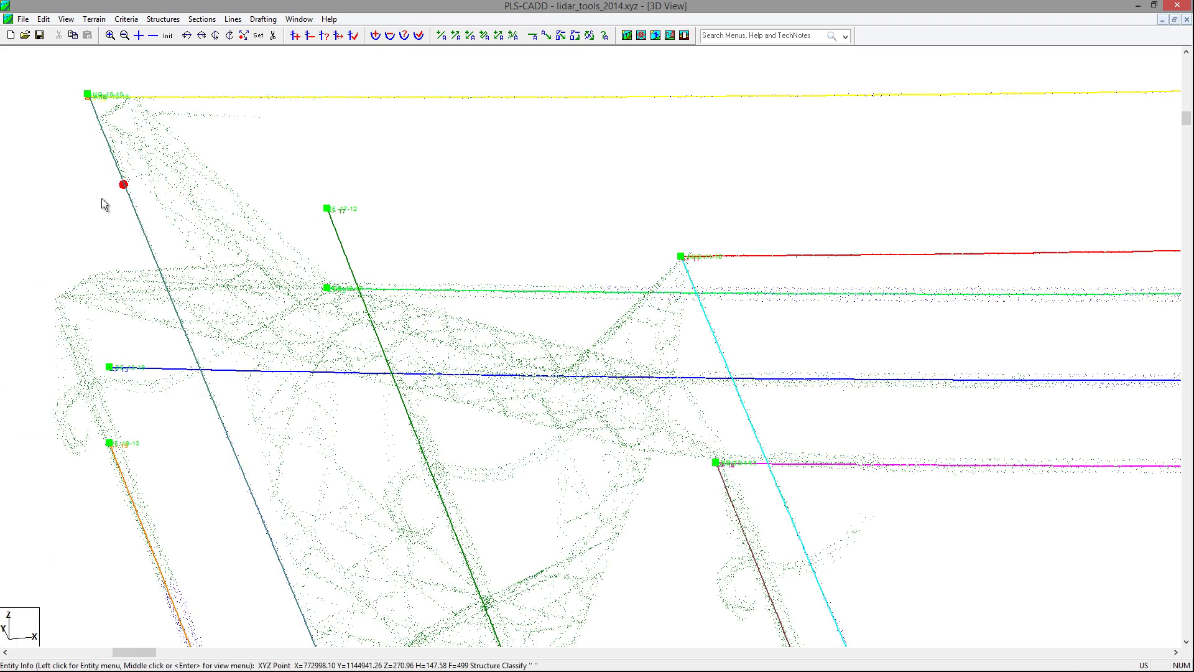
scroll(105, 201, "down", 2)
Rotate the view again about a new centre to inspect the tower's wire attachments
key("r")
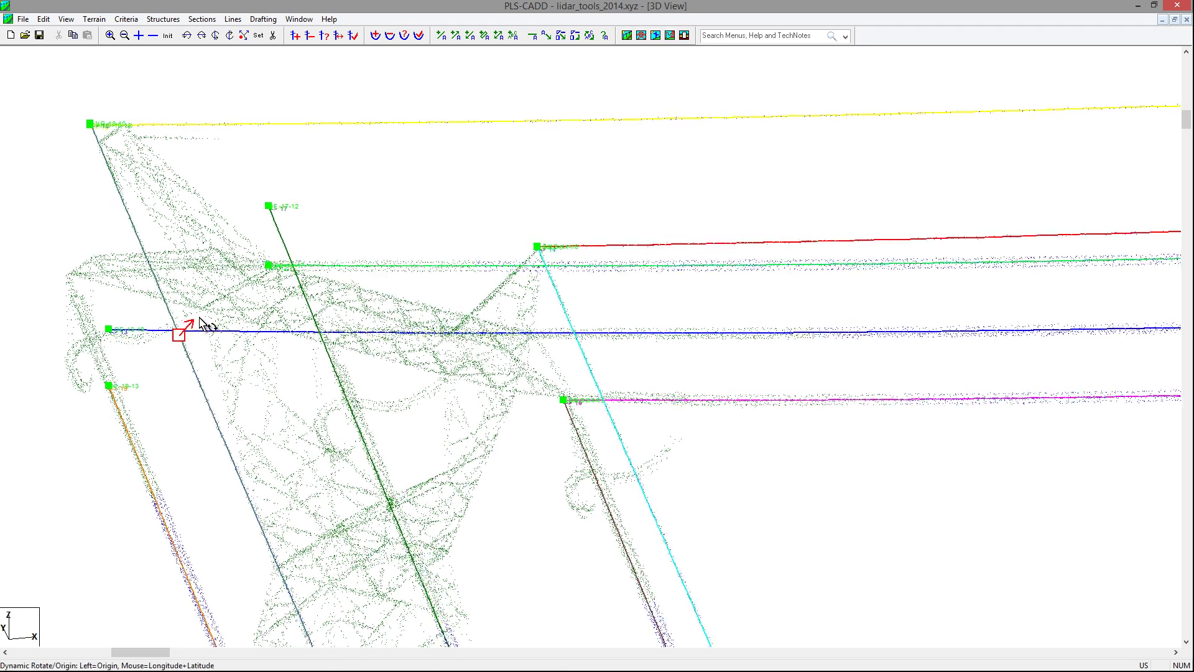
left_click(359, 369)
right_click(236, 309)
scroll(230, 297, "down", 2)
scroll(208, 525, "up", 3)
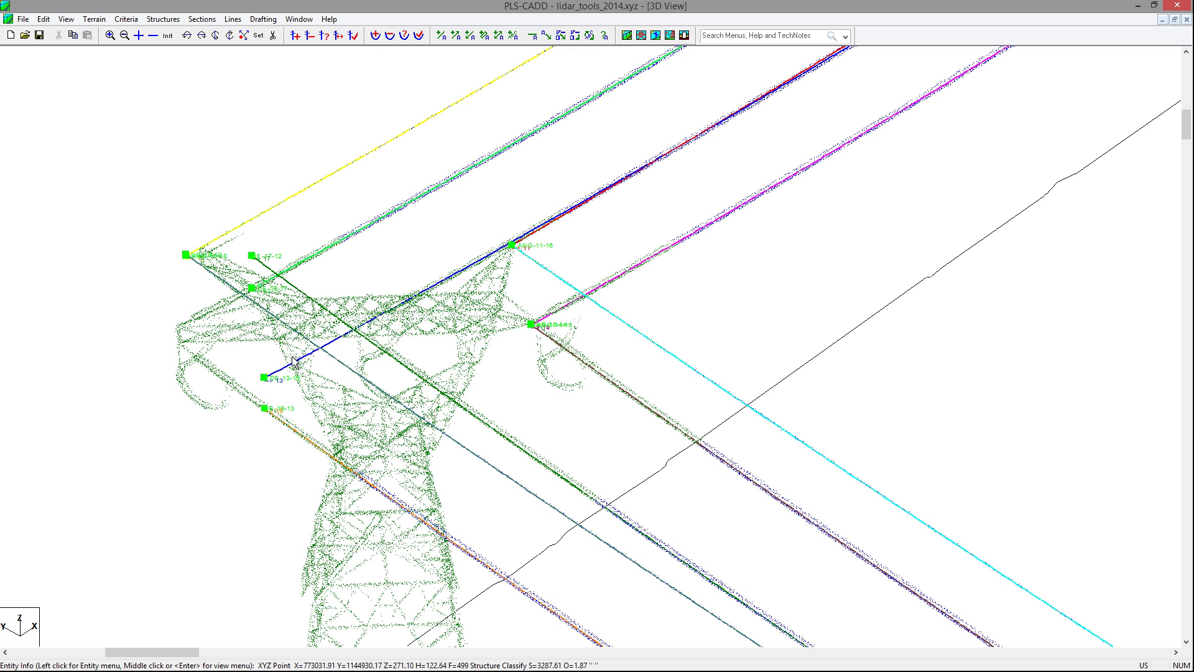
Move a catenary's end attachment to a new location on the tower
left_click(93, 19)
mouse_move(105, 65)
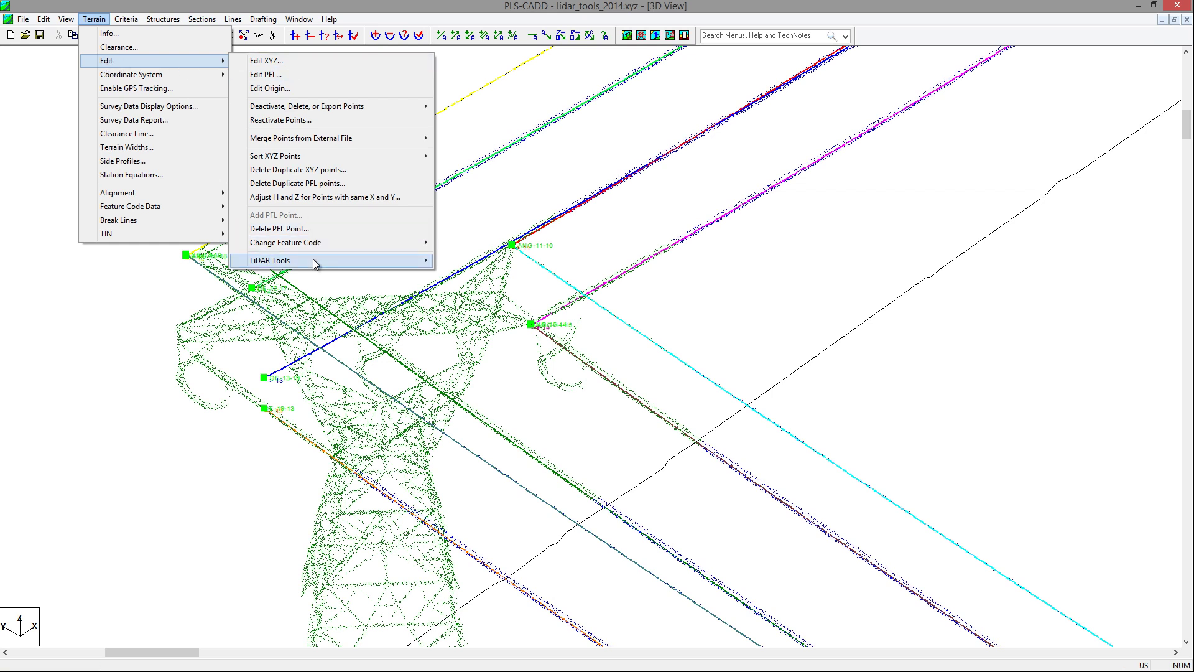
mouse_move(313, 259)
mouse_move(497, 327)
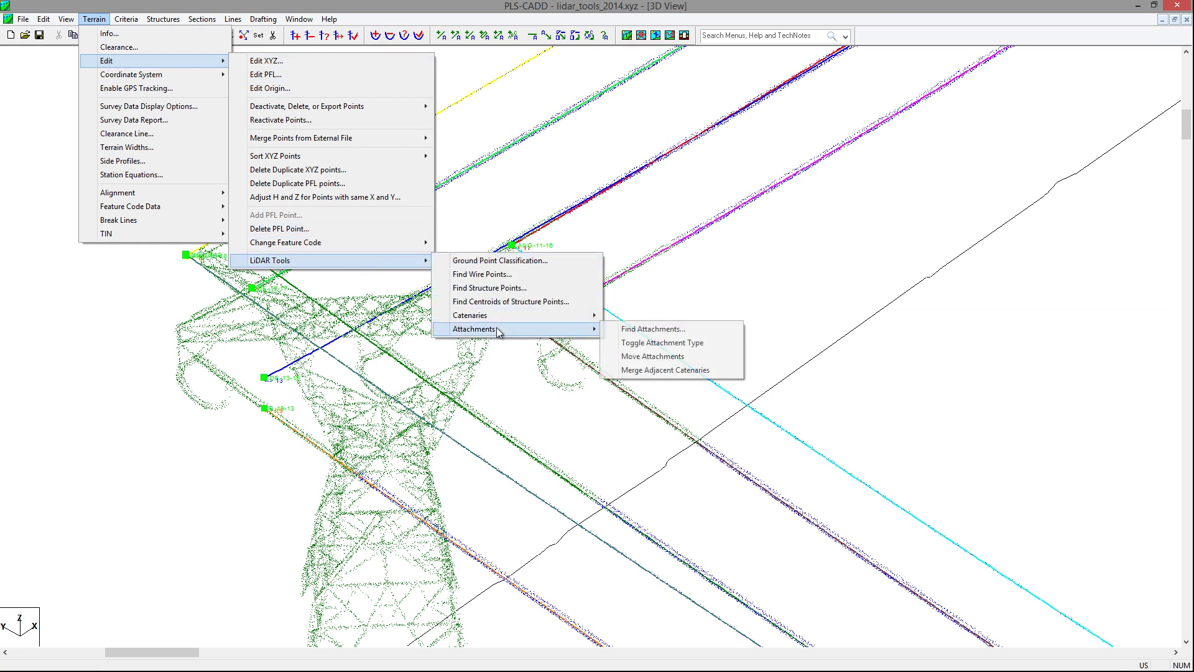
left_click(659, 356)
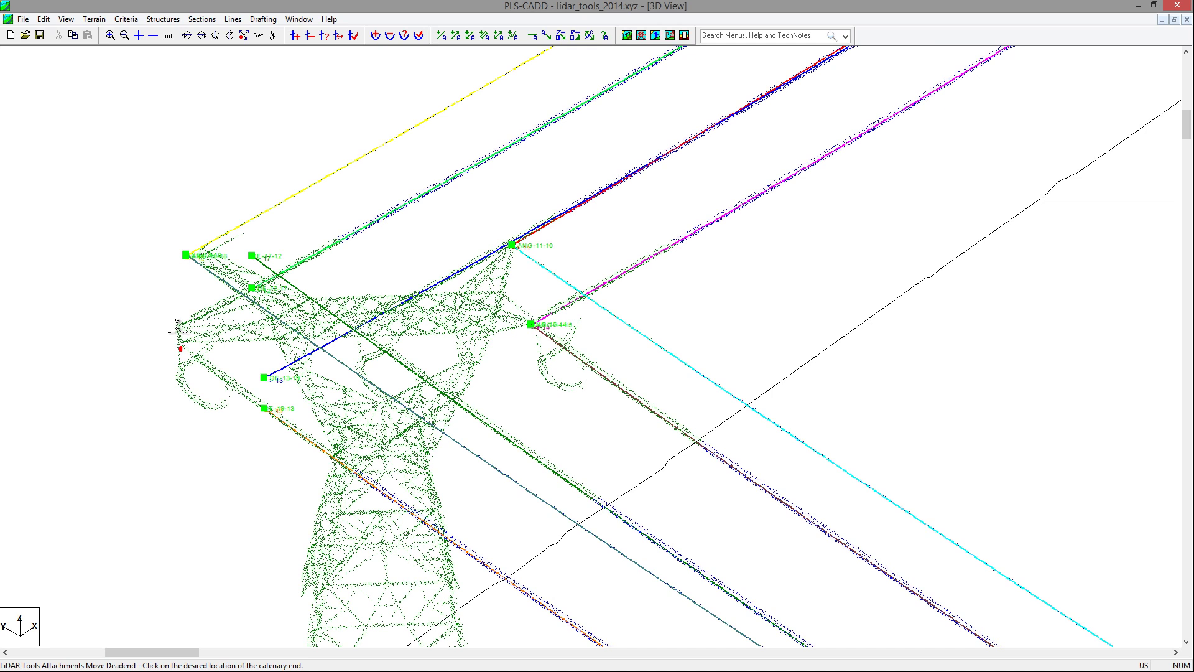
left_click(176, 324)
Zoom window onto the upper tower's attachment points
scroll(267, 320, "down", 10)
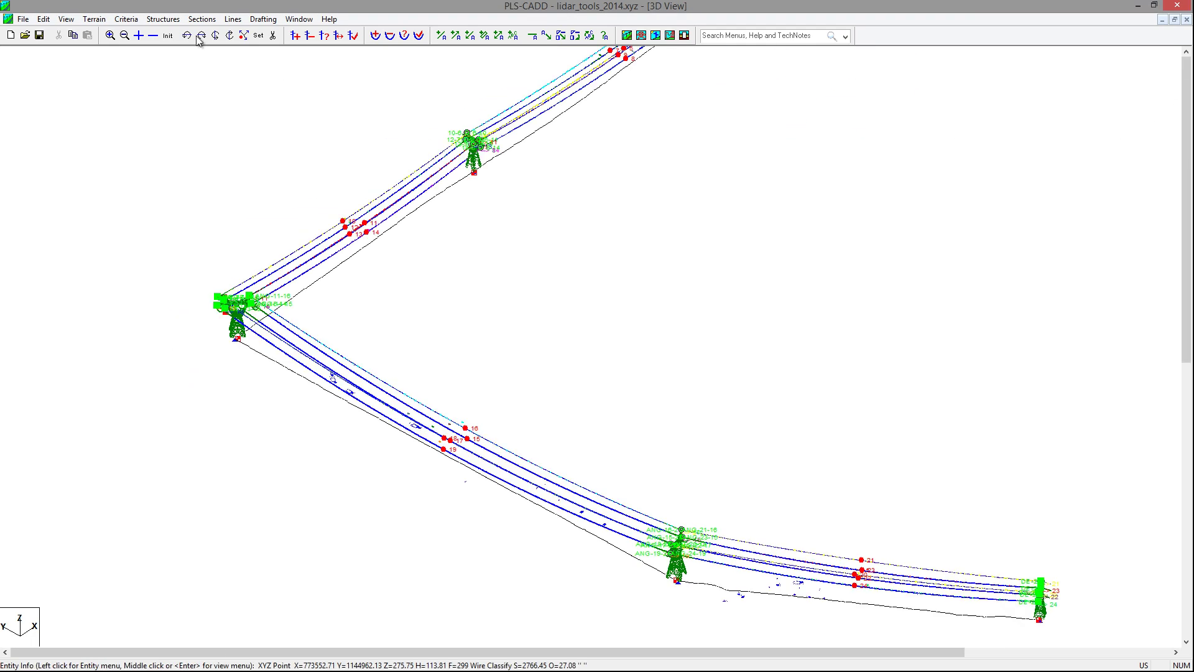
left_click(110, 36)
left_click_drag(462, 128, 502, 167)
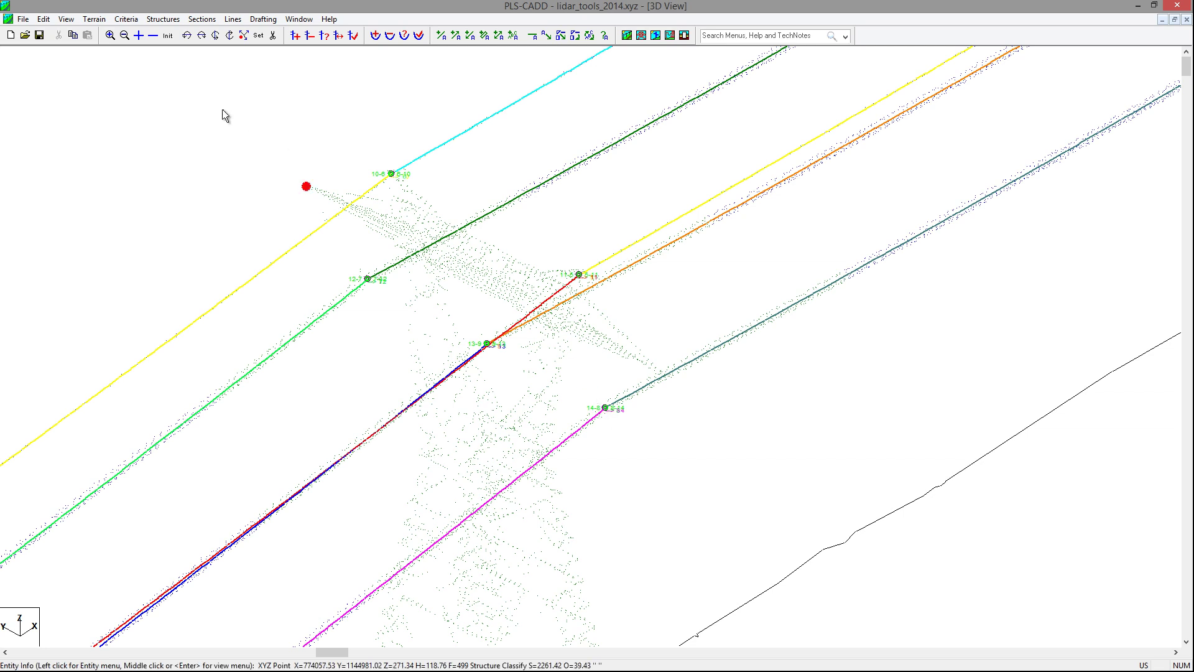
Toggle wire end 14-8 from suspension to a deadend attachment
left_click(93, 20)
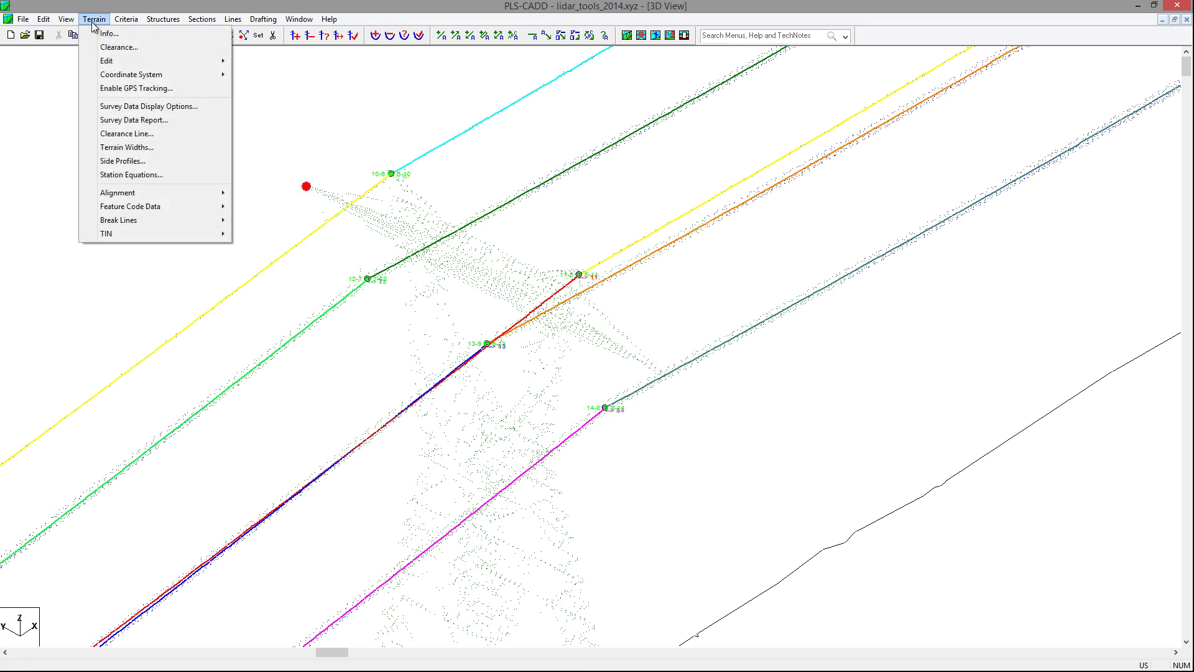
mouse_move(100, 60)
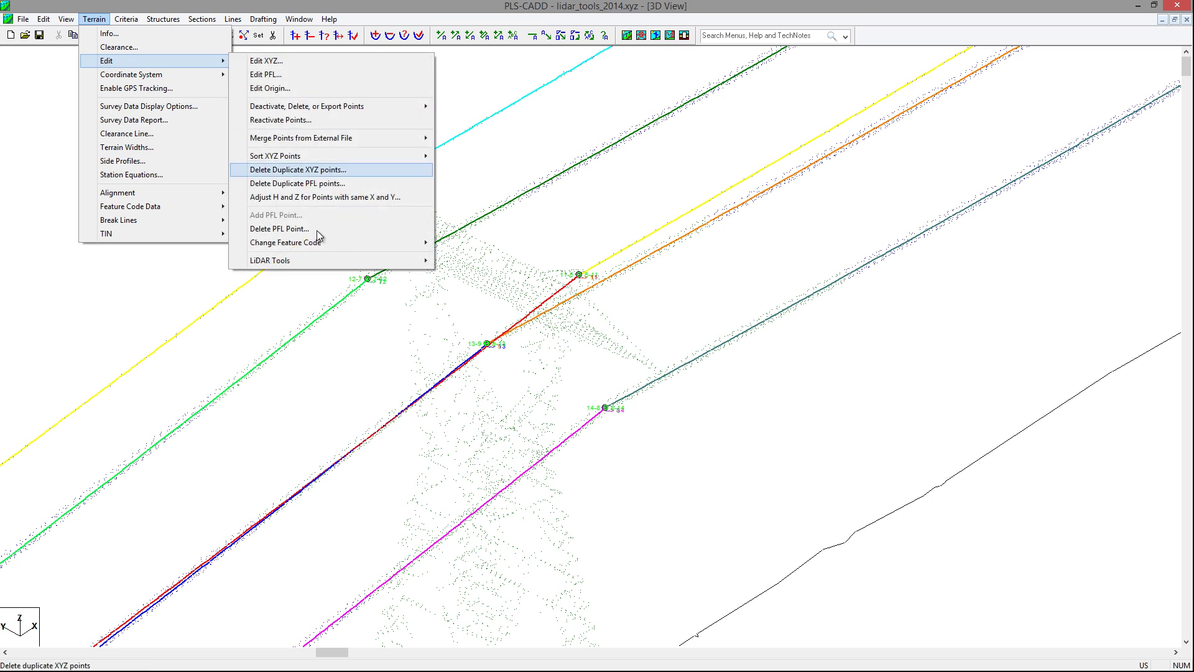
mouse_move(325, 266)
mouse_move(523, 329)
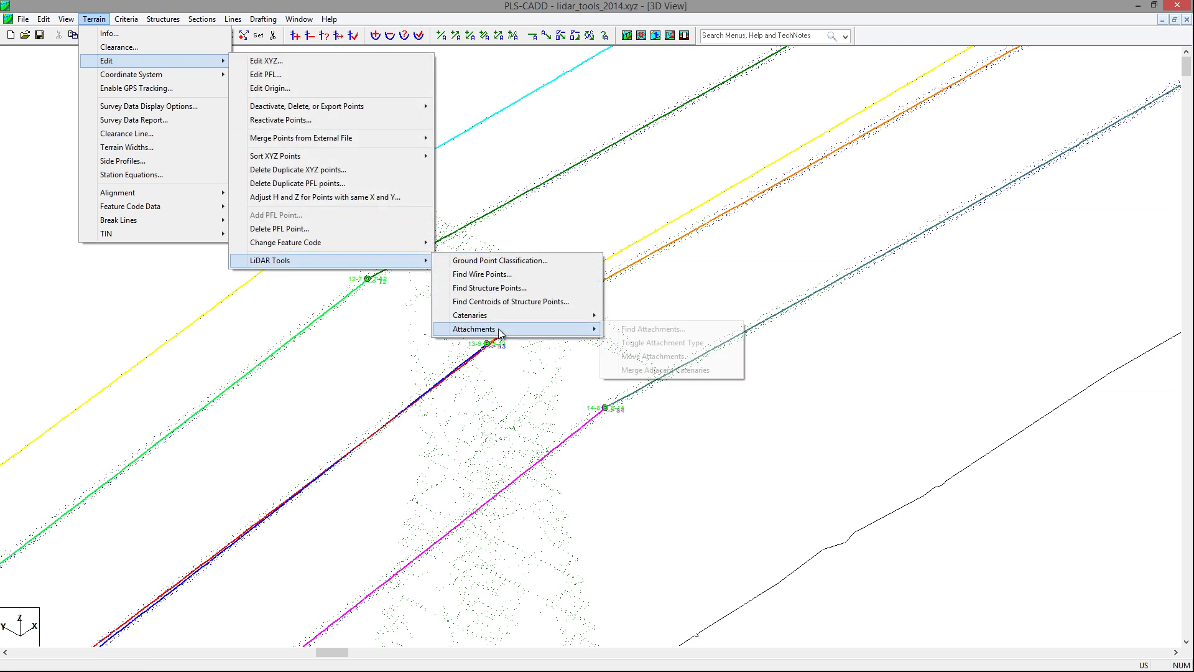
left_click(656, 342)
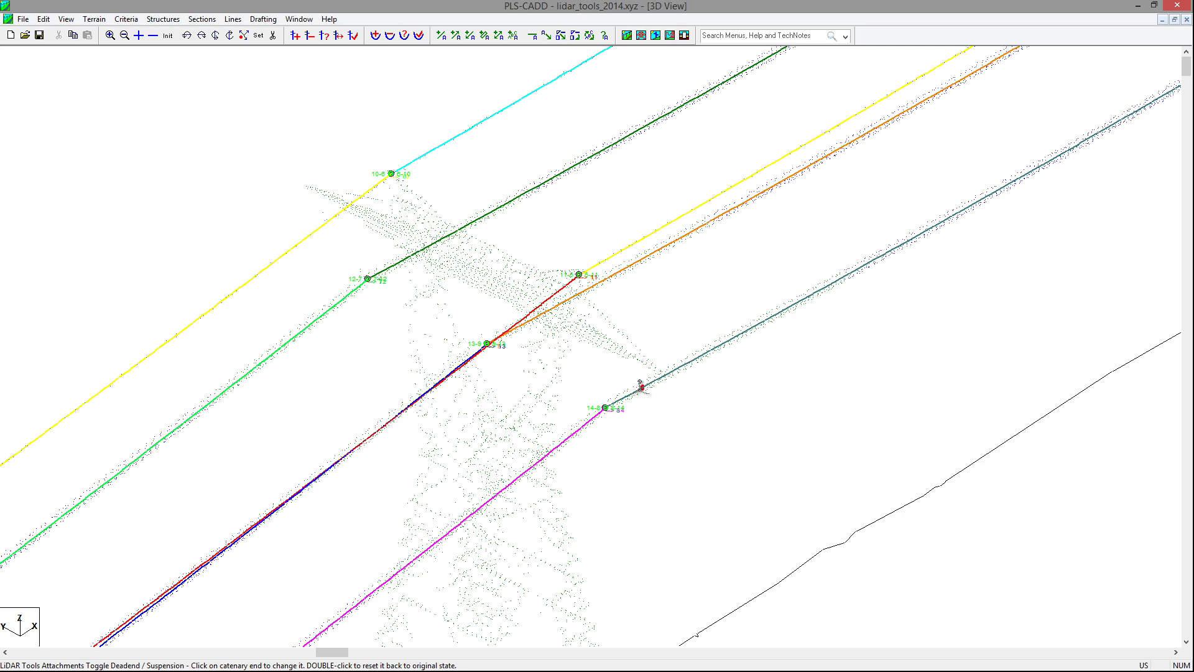
left_click(642, 386)
Revert DE-14-8 back to suspension and recentre the tower in view
left_click(635, 390)
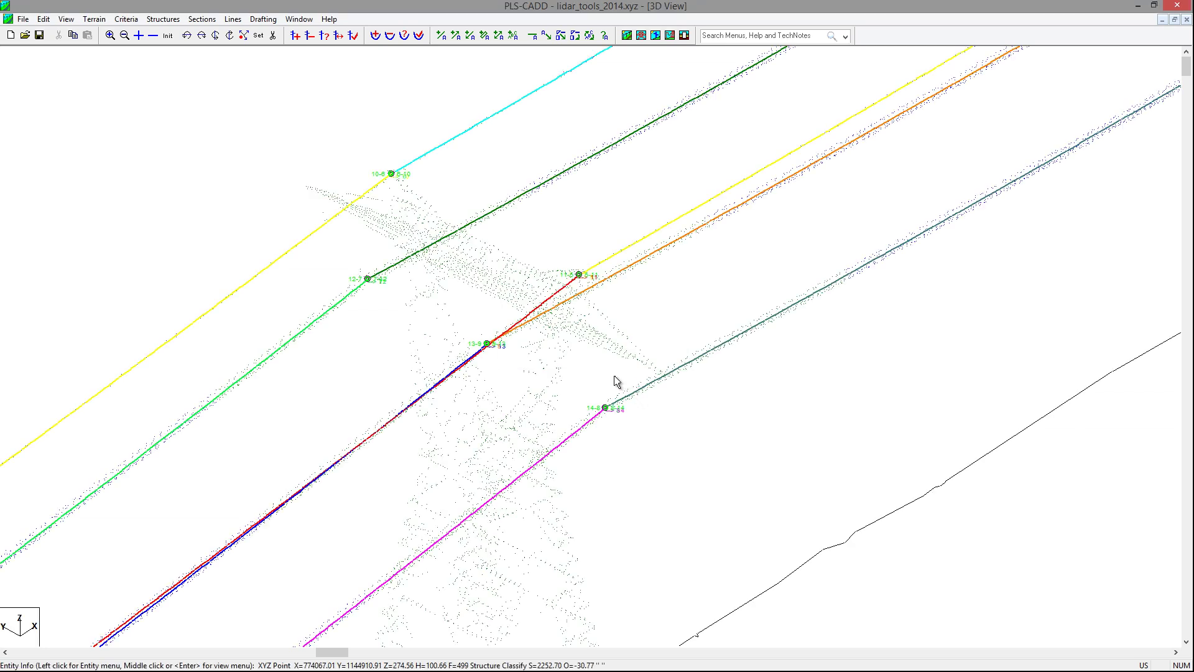
mouse_move(427, 381)
middle_mouse_down()
mouse_move(453, 386)
mouse_move(451, 358)
middle_mouse_up()
scroll(572, 405, "down", 3)
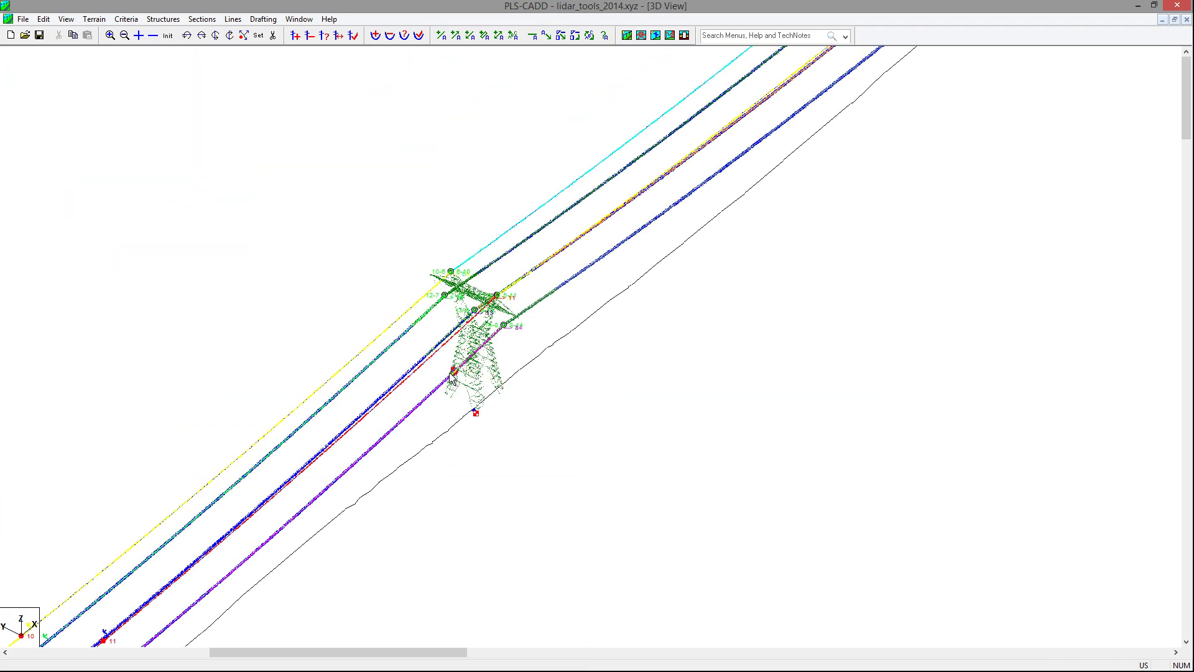
Clear the red markers and open Cross Section Properties at station 2261.06
scroll(440, 374, "down", 3)
key("ctrl+m")
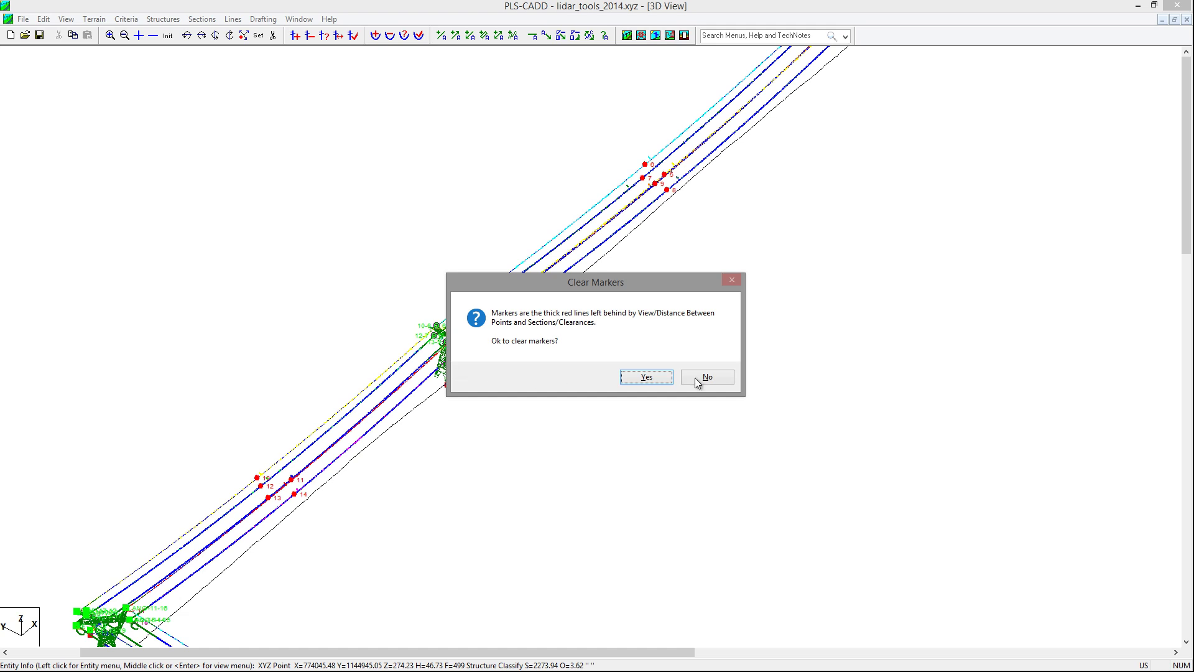
left_click(647, 377)
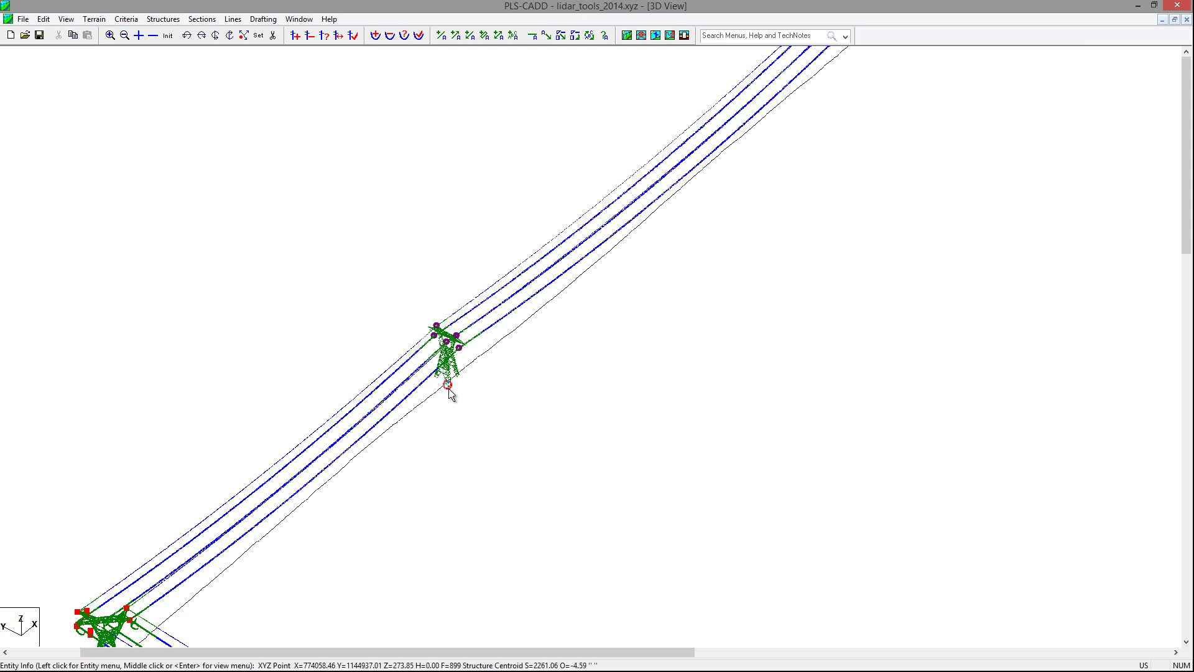
key("c")
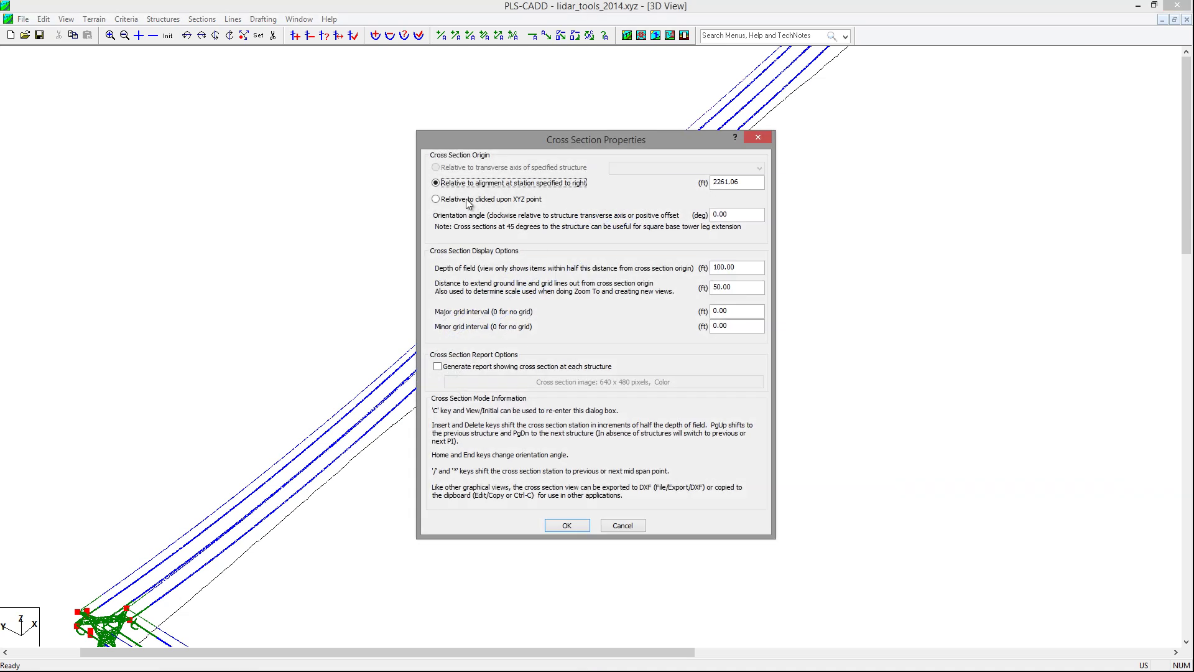